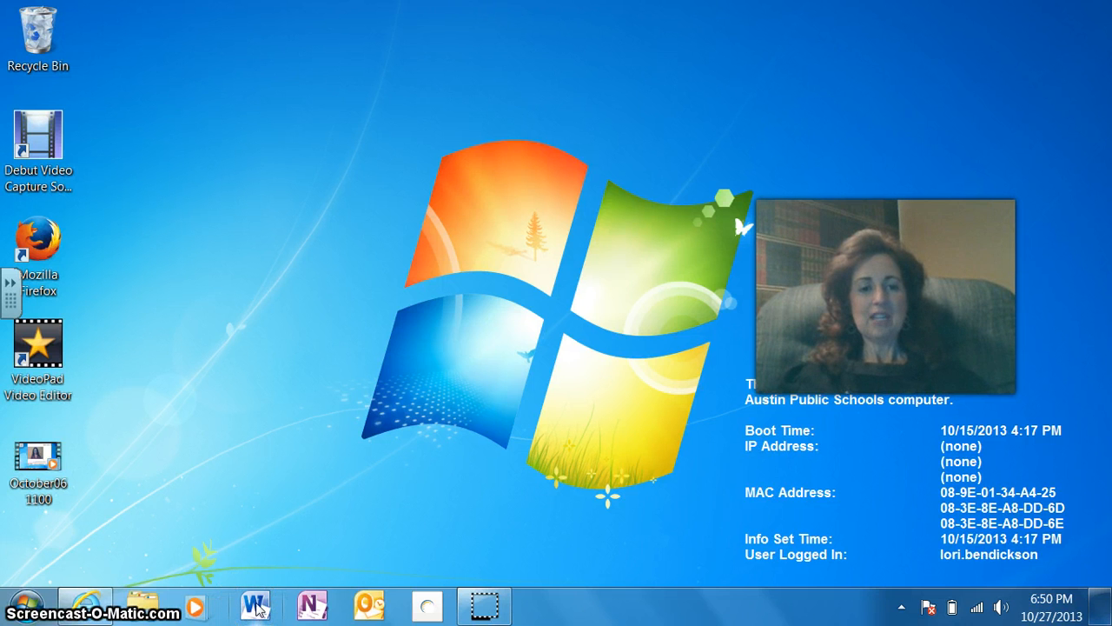
Open Microsoft Word and zoom the blank document in to 120%.
left_click(256, 607)
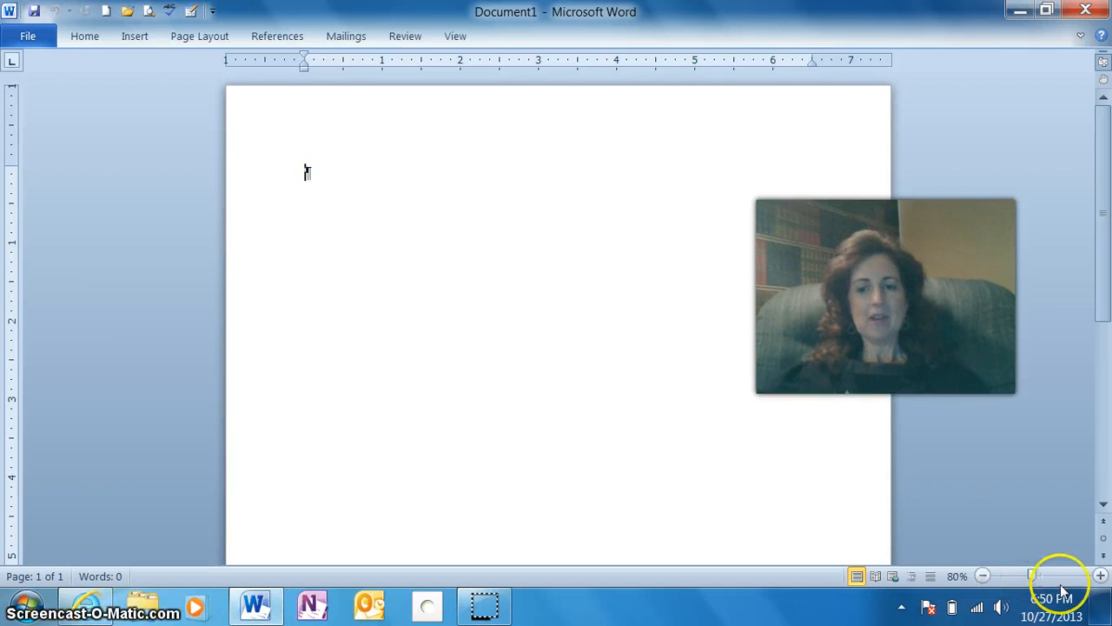
left_click(1101, 576)
left_click(1101, 576)
left_click(1101, 576)
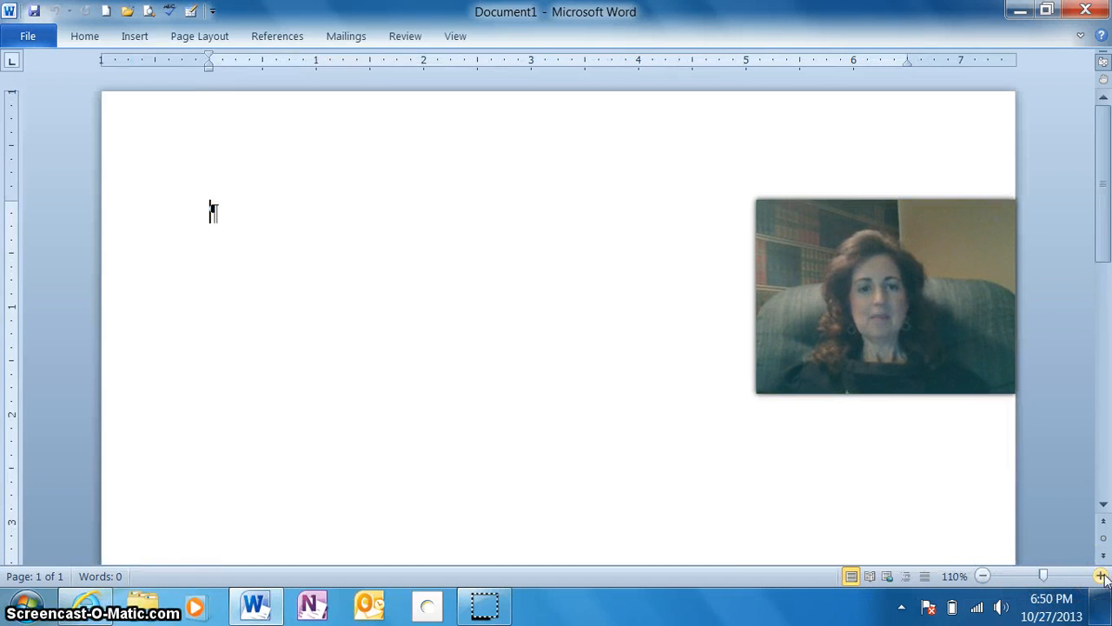
left_click(1101, 576)
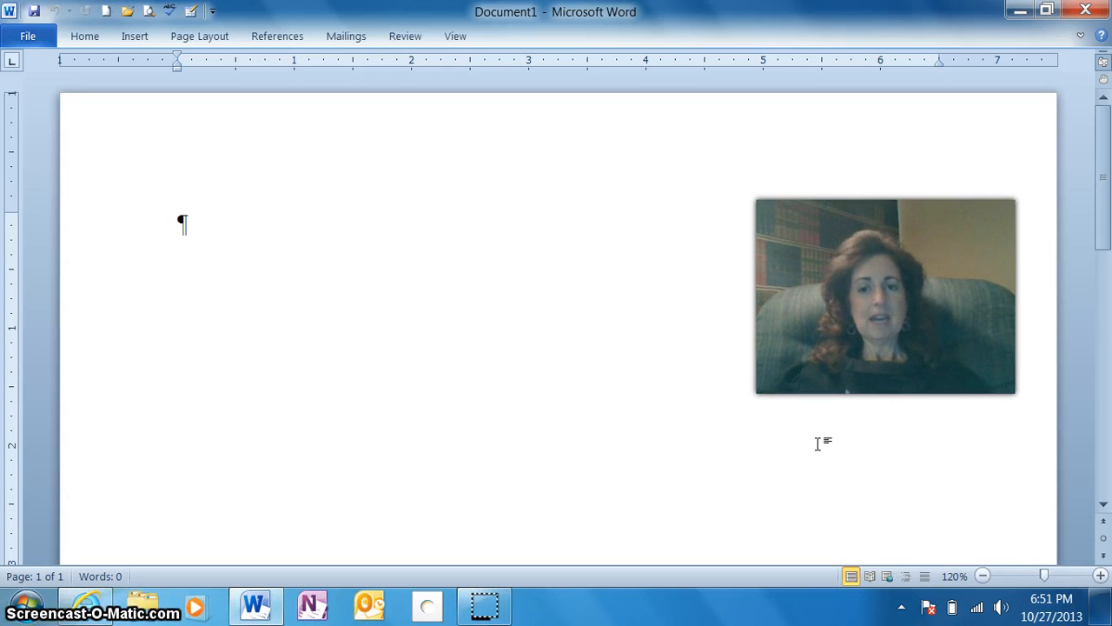
left_click(851, 442)
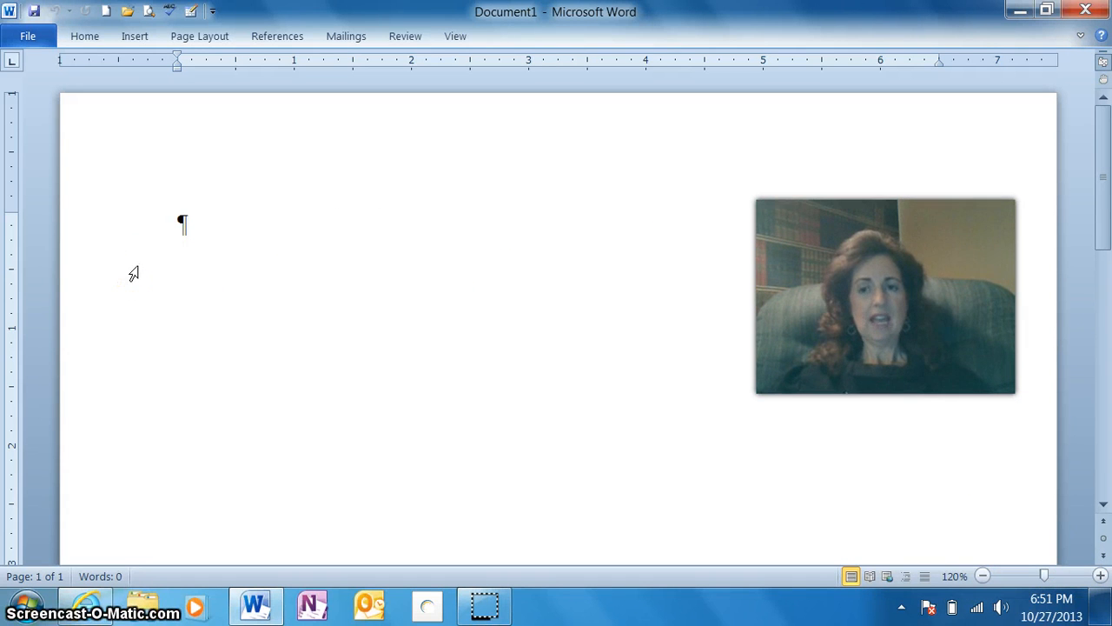
Hide the rulers and show them again, twice, with the ruler toggle beside the page.
left_click(1102, 64)
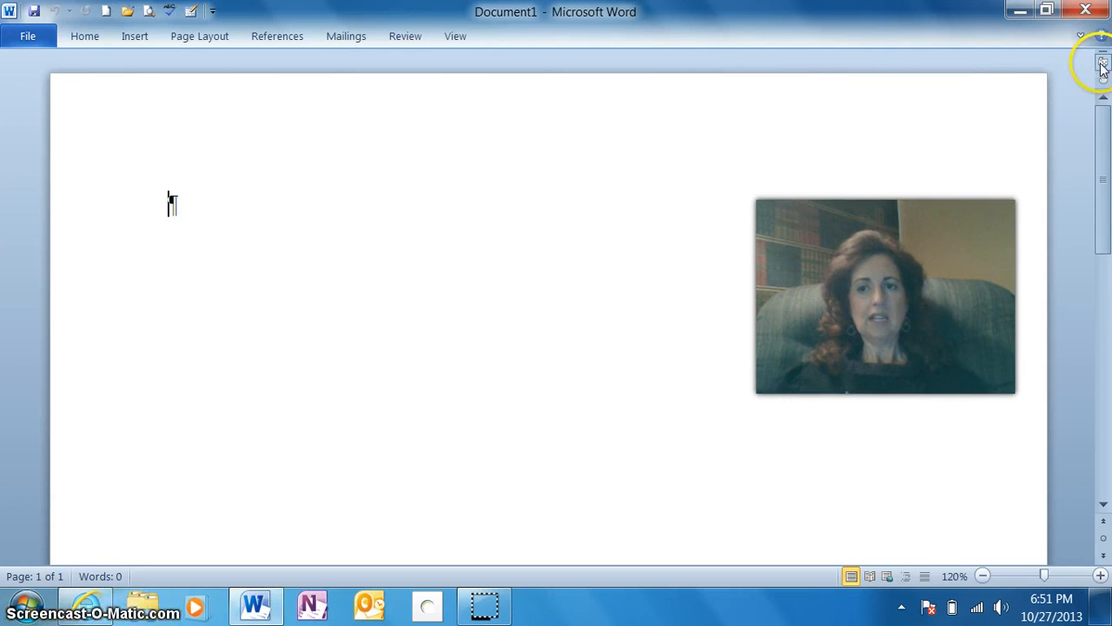
left_click(1102, 62)
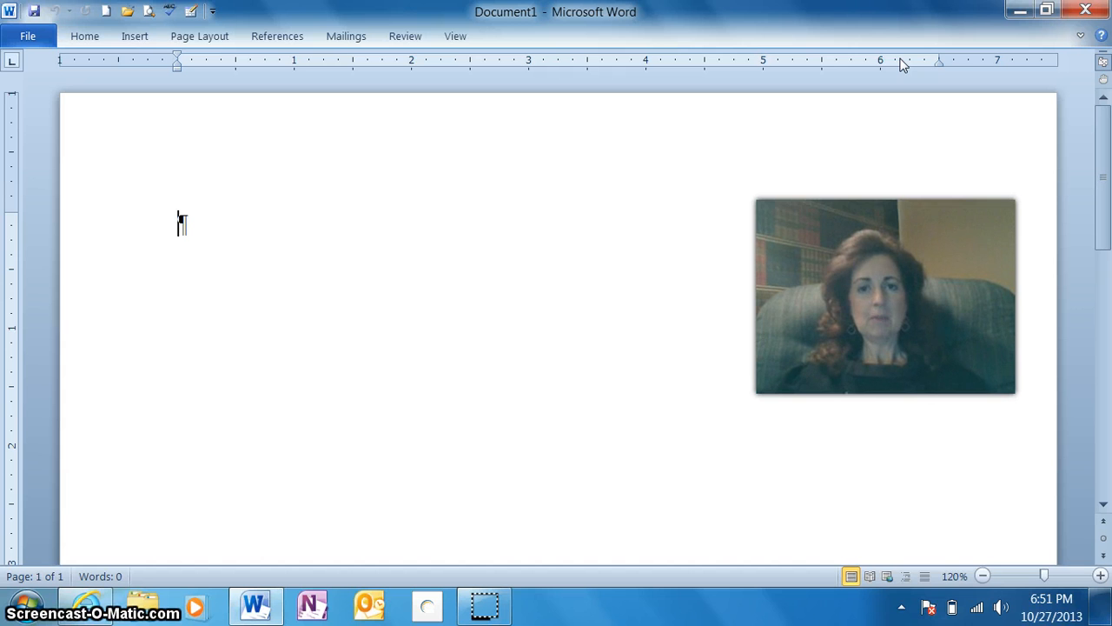
left_click(1104, 63)
left_click(1104, 63)
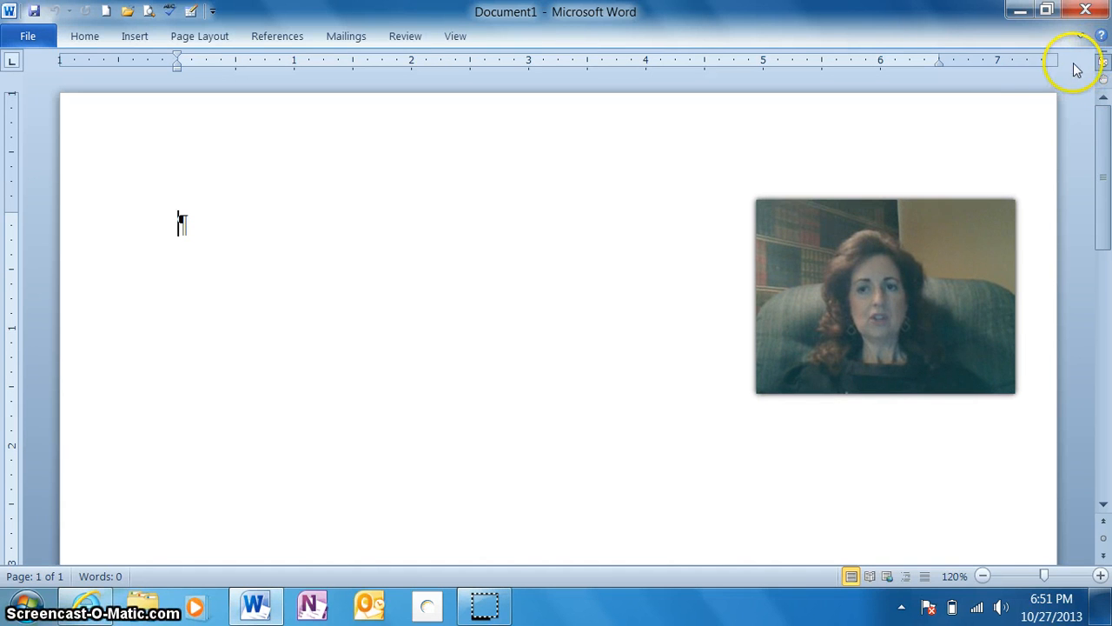
Turn the Ruler view option off and back on.
left_click(456, 37)
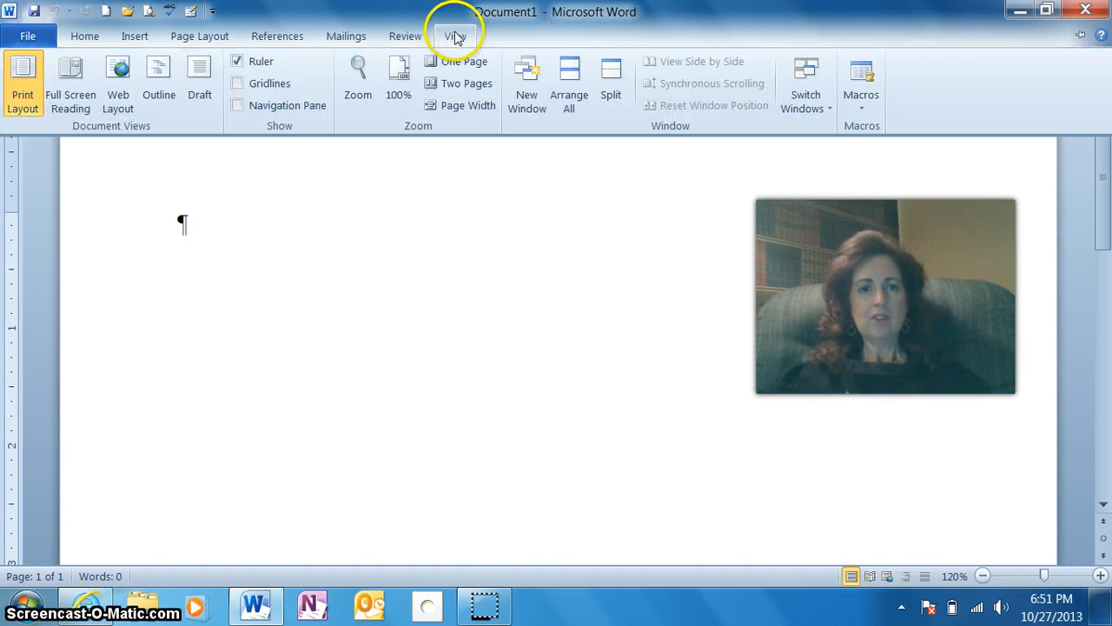
left_click(237, 63)
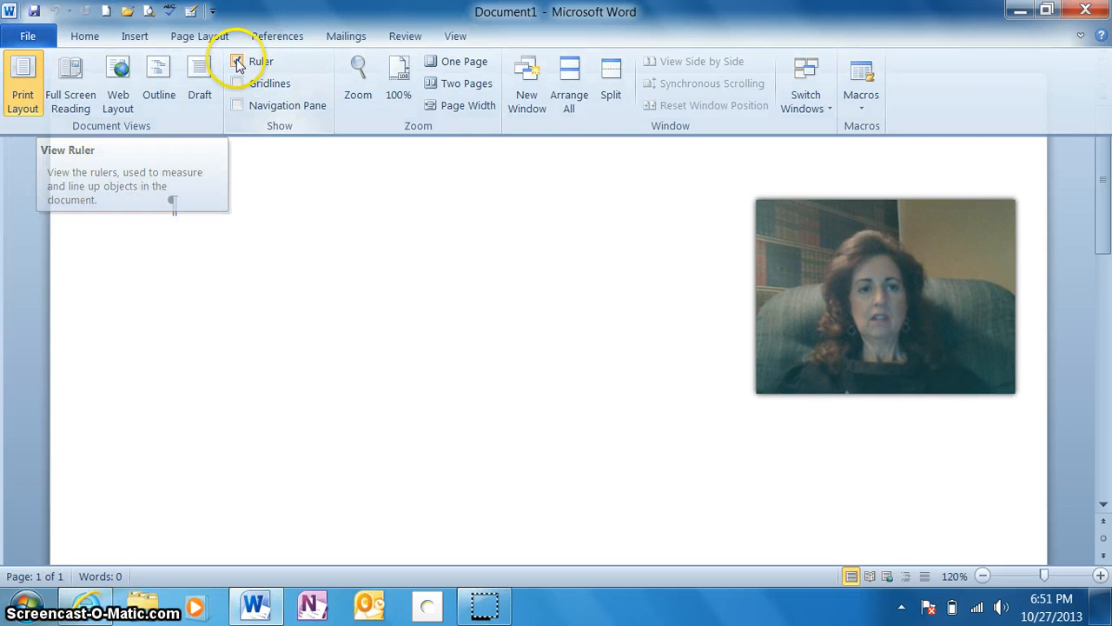
left_click(456, 36)
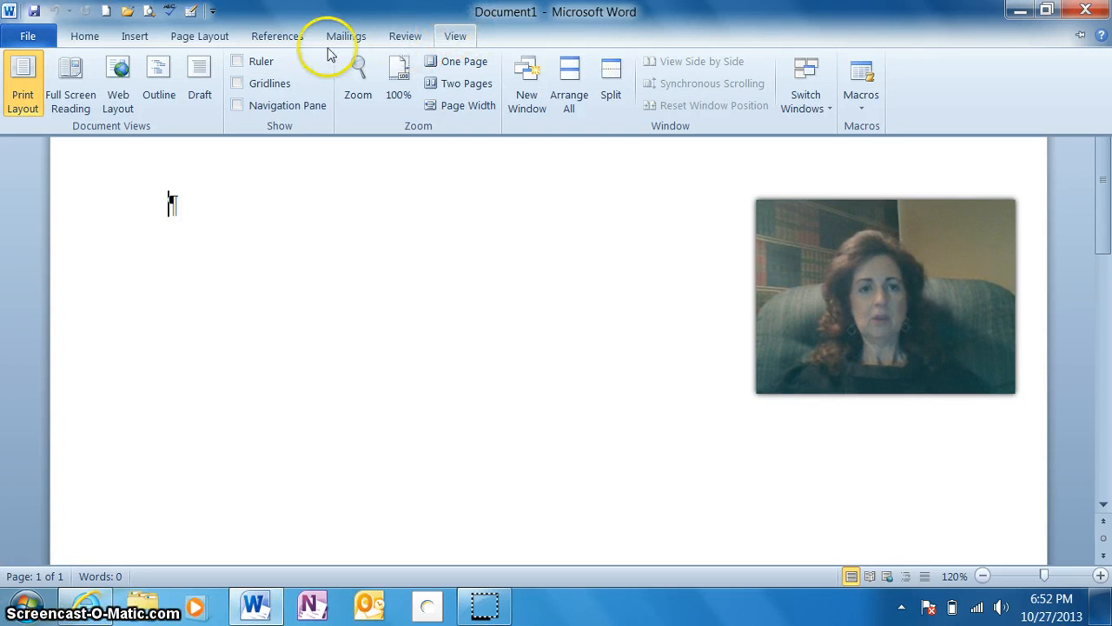
left_click(237, 62)
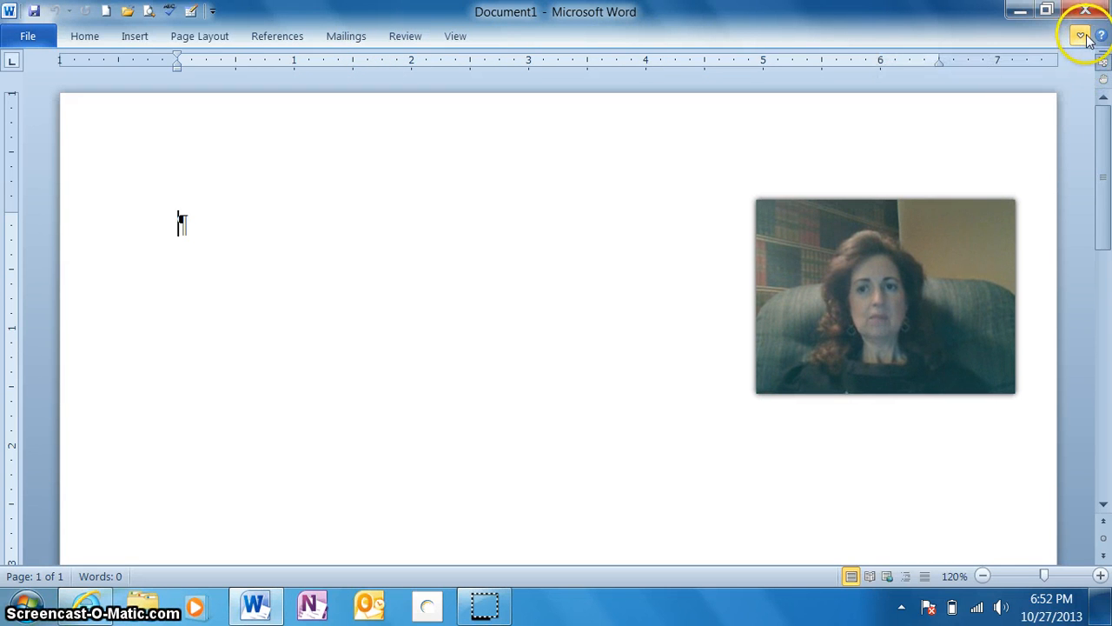
Expand the minimized ribbon, collapse and re-expand it, and display the Home commands.
left_click(1083, 36)
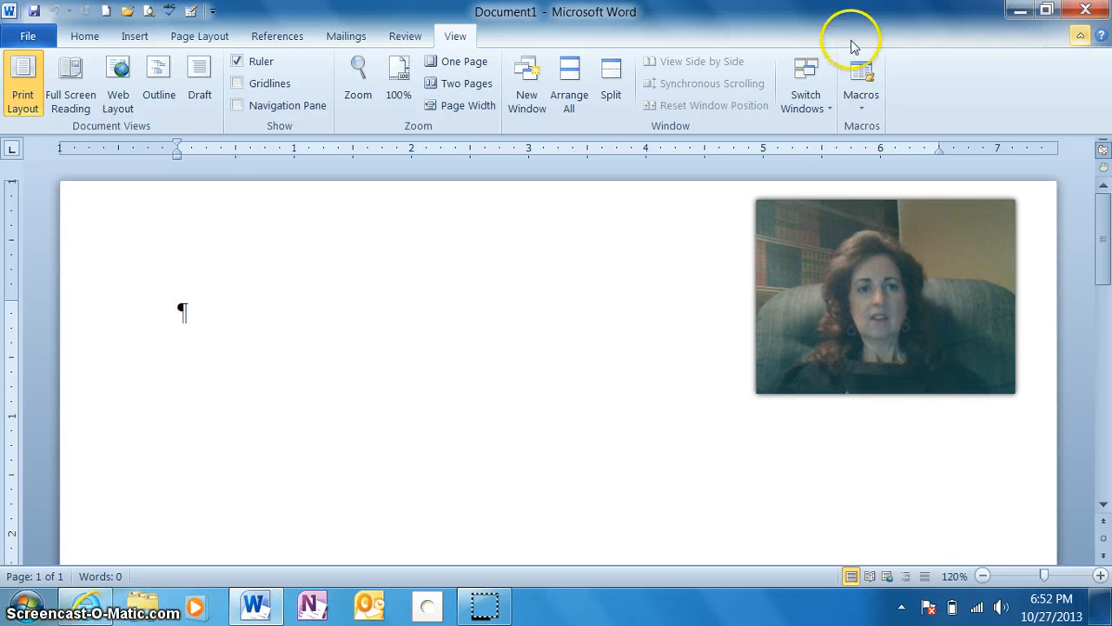
double_click(455, 39)
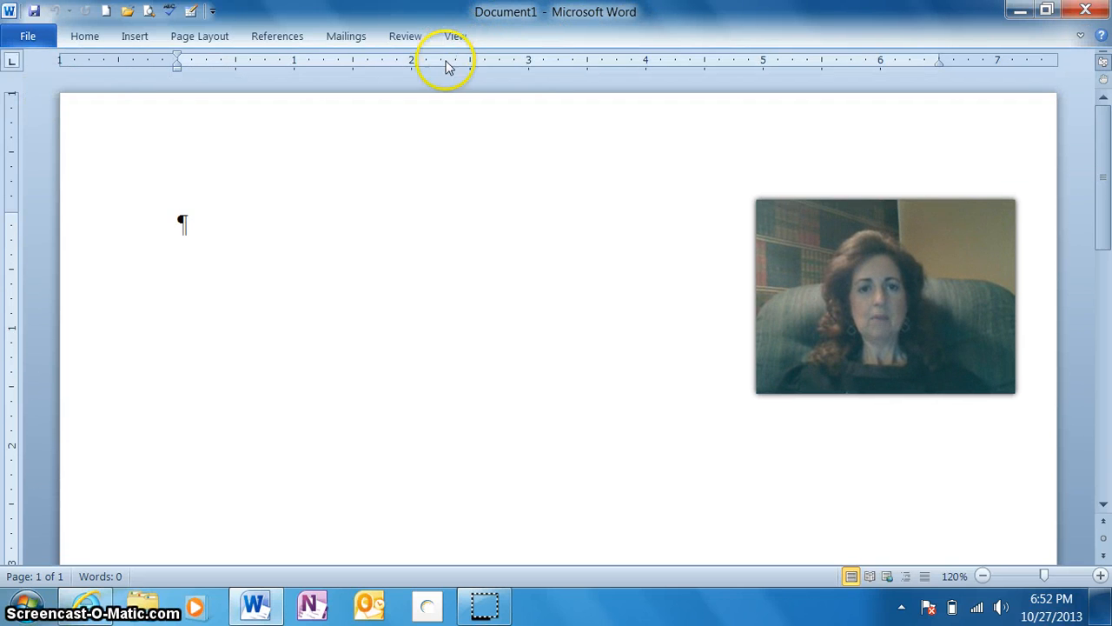
double_click(456, 39)
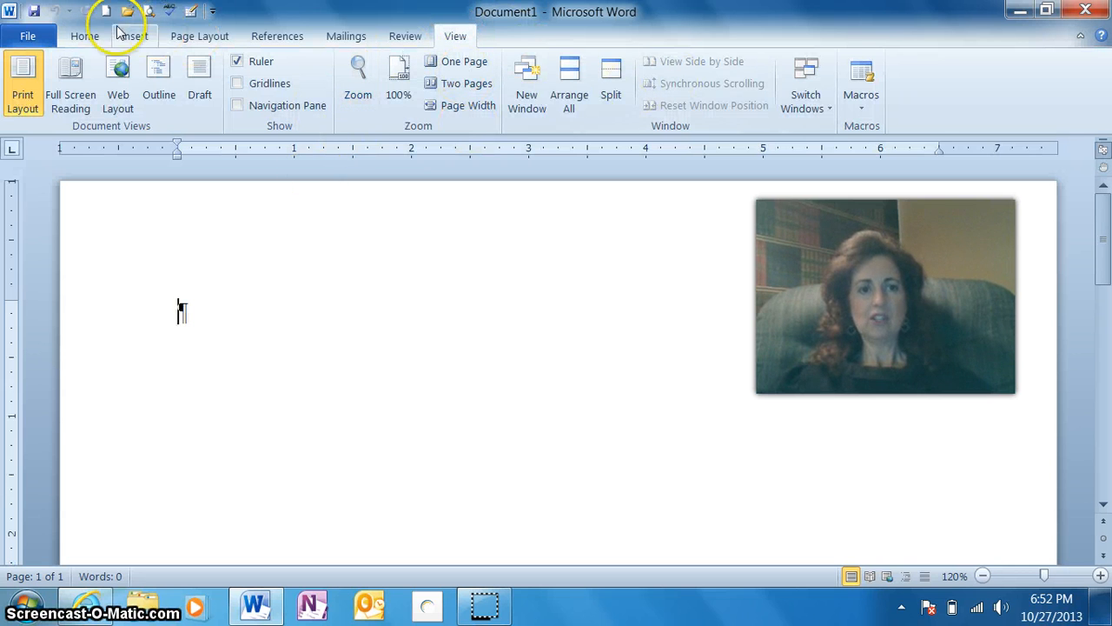
left_click(80, 38)
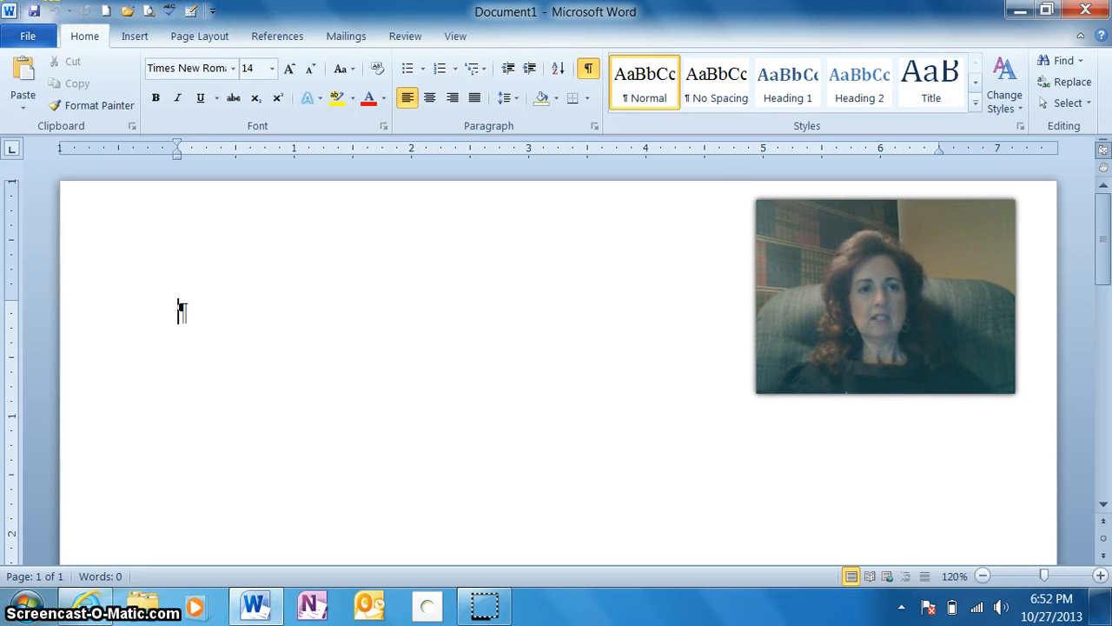
Remove the Draw Table command from the Quick Access Toolbar.
left_click(213, 10)
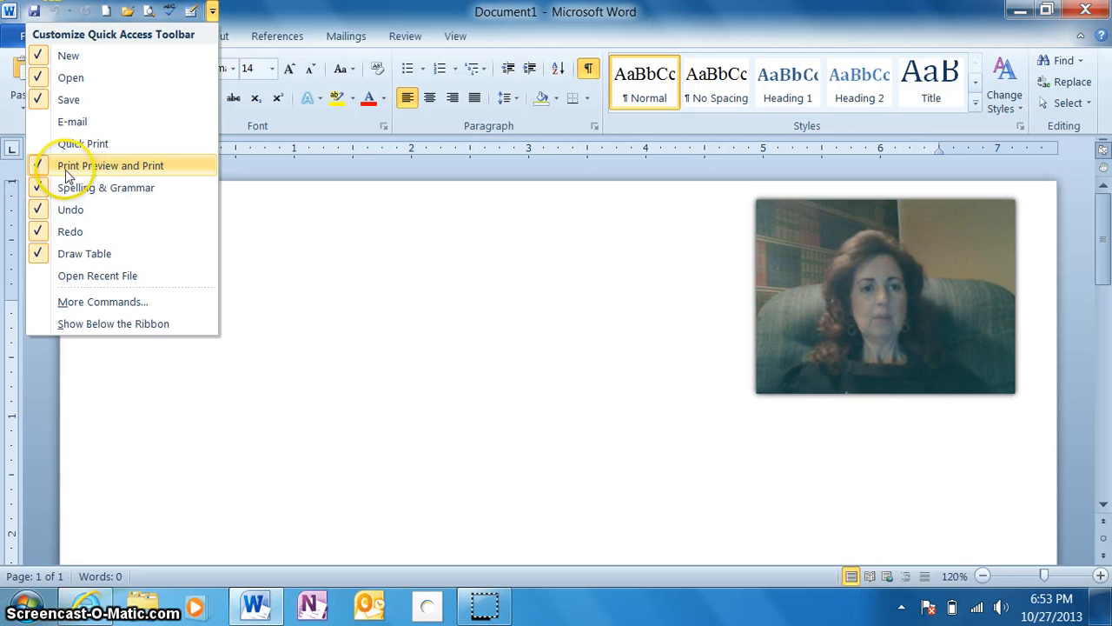
left_click(146, 259)
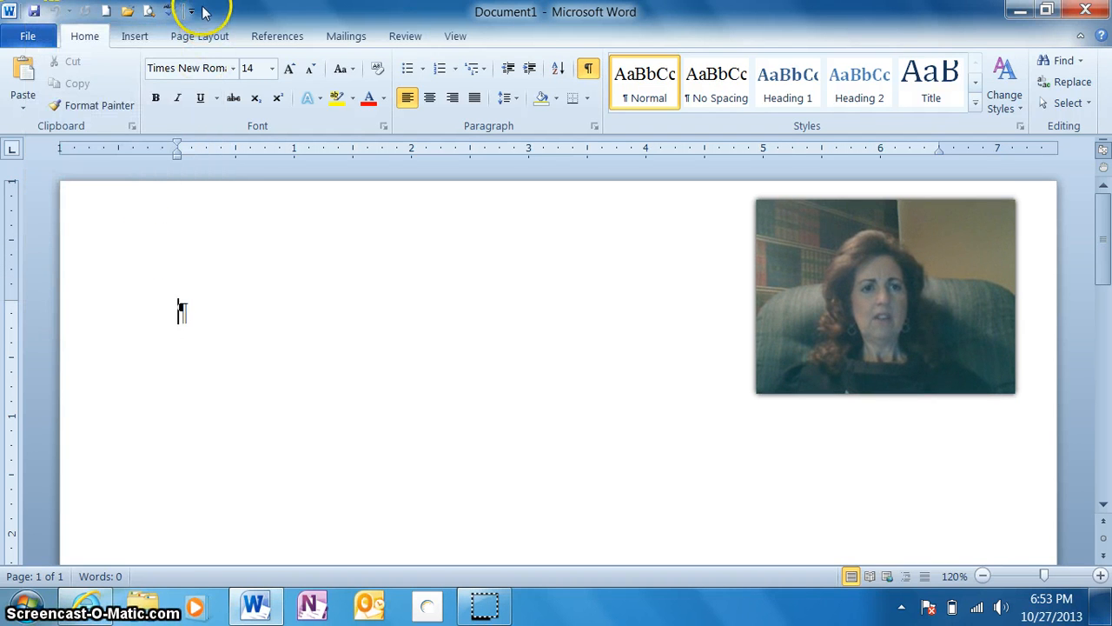
Run a spelling and grammar check on the blank document and review the commands available for the Quick Access Toolbar.
left_click(171, 11)
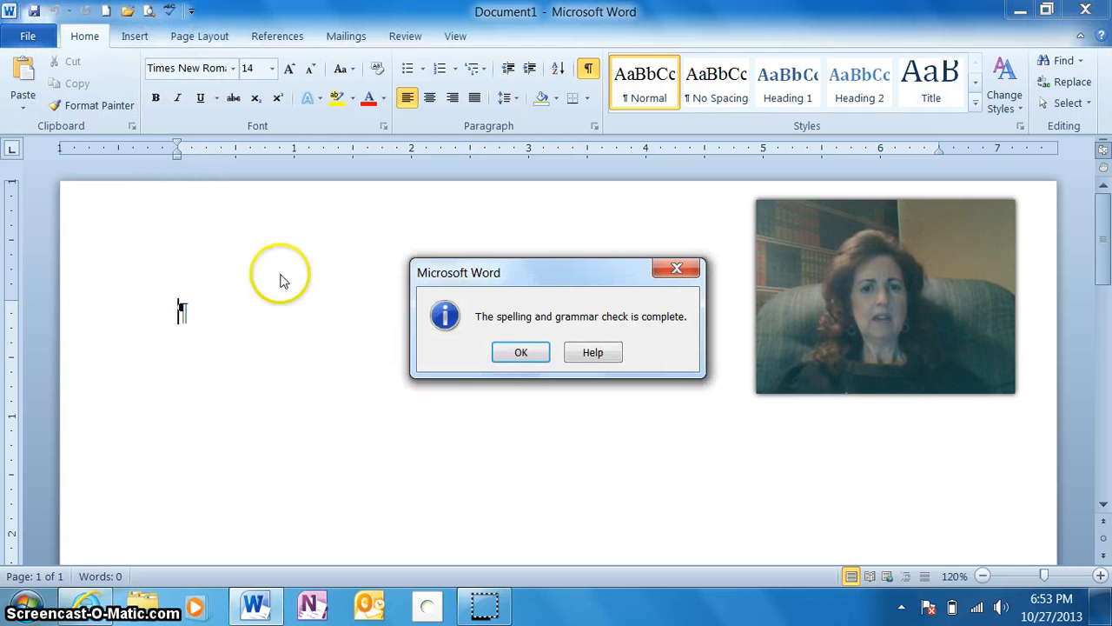
left_click(676, 268)
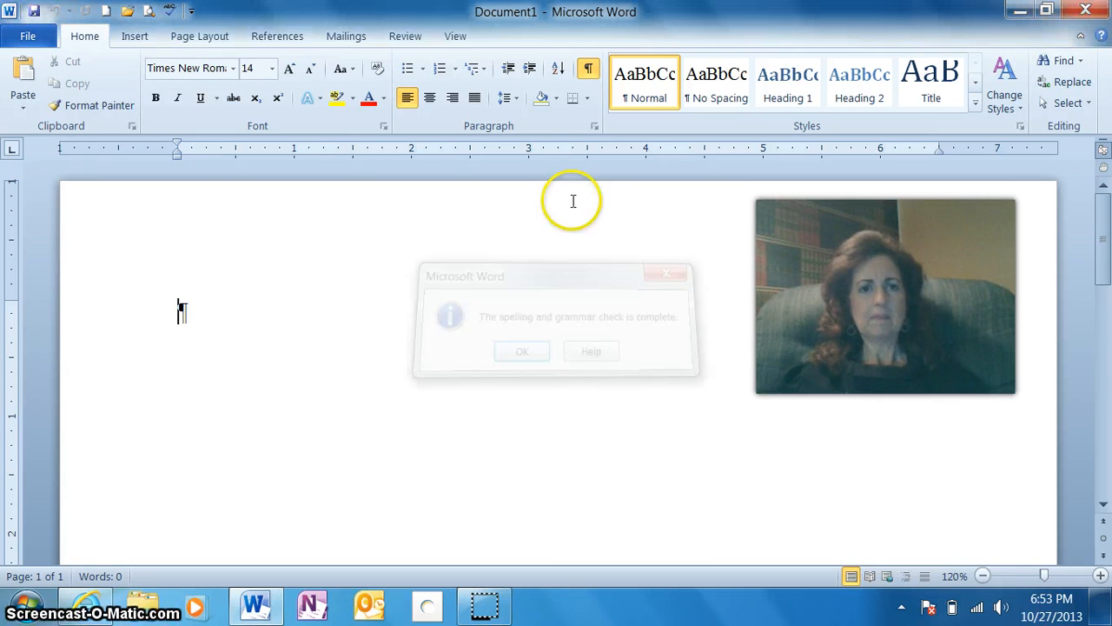
left_click(193, 11)
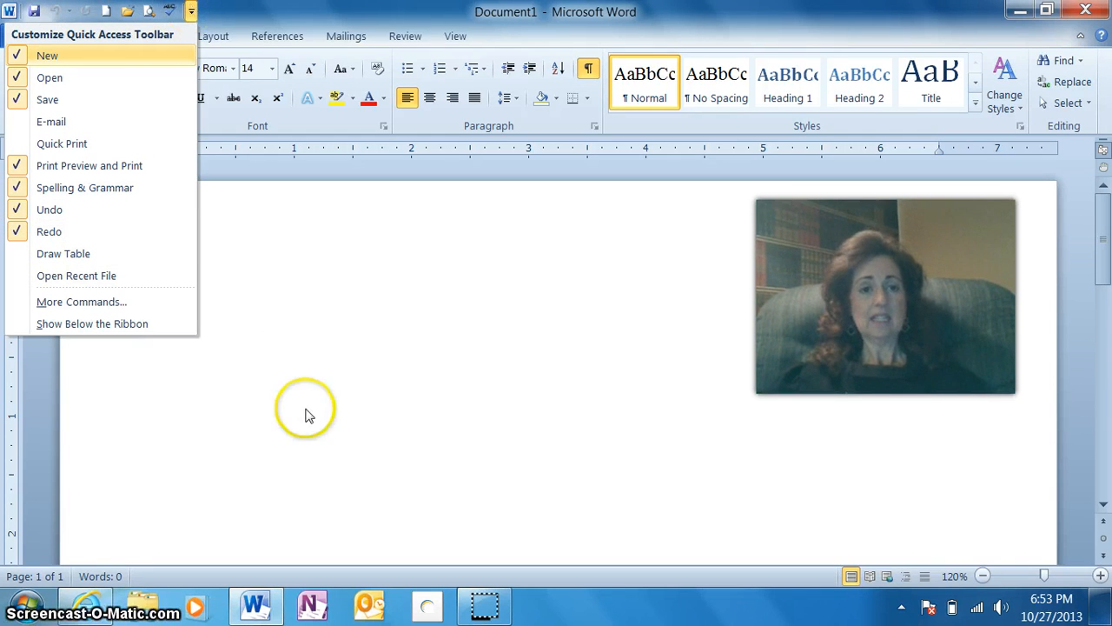
left_click(254, 240)
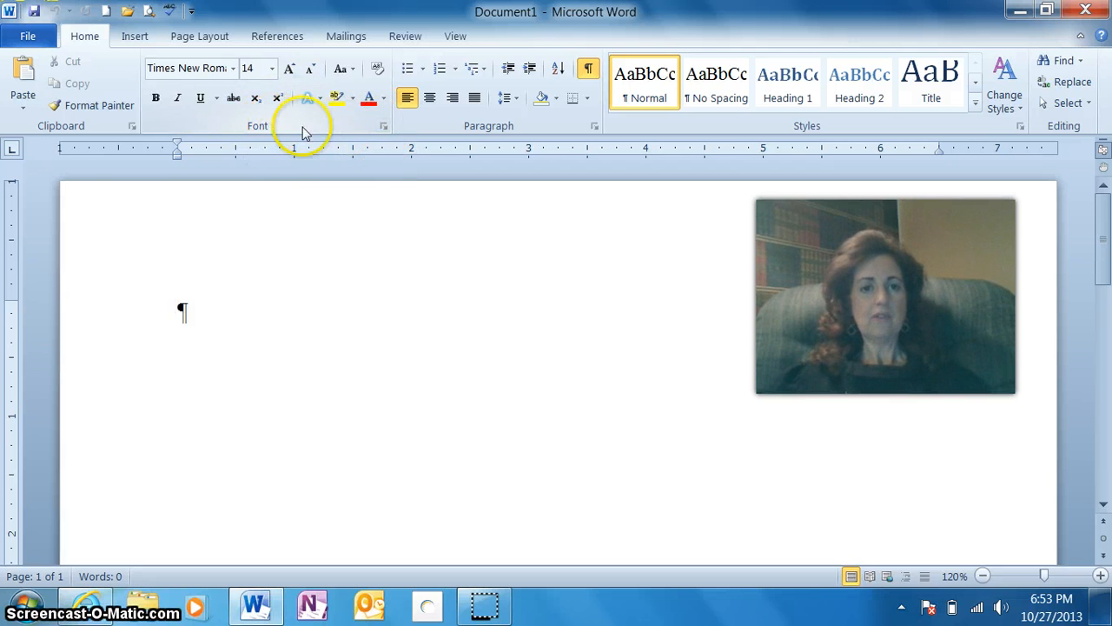
Make Times New Roman, 14 pt, the default font for all documents based on the Normal template and create a new blank document.
left_click(384, 127)
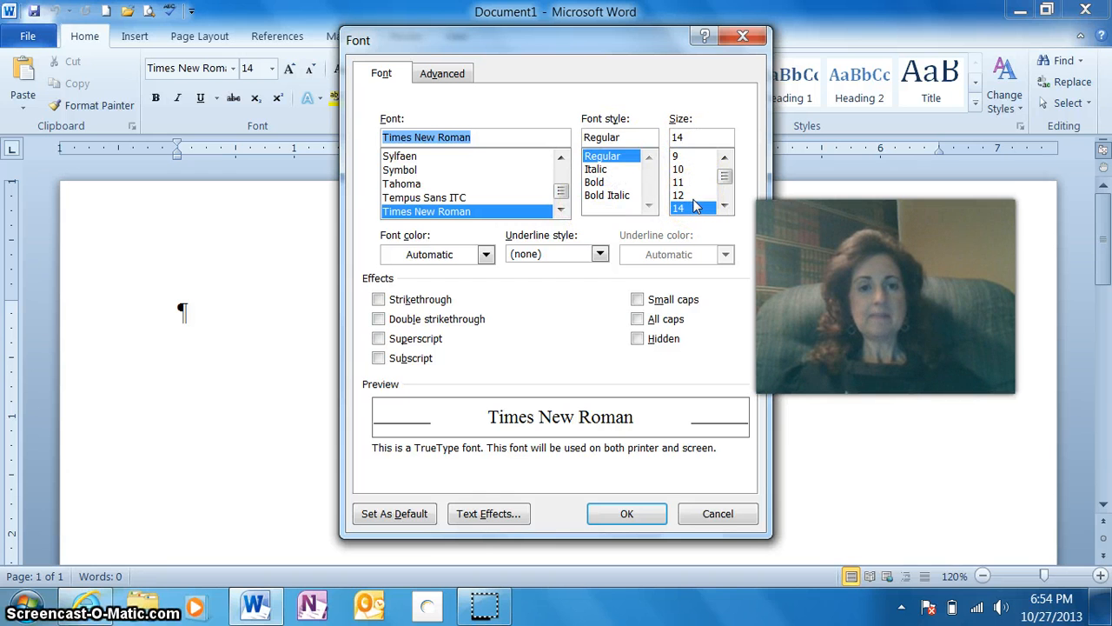
left_click(376, 513)
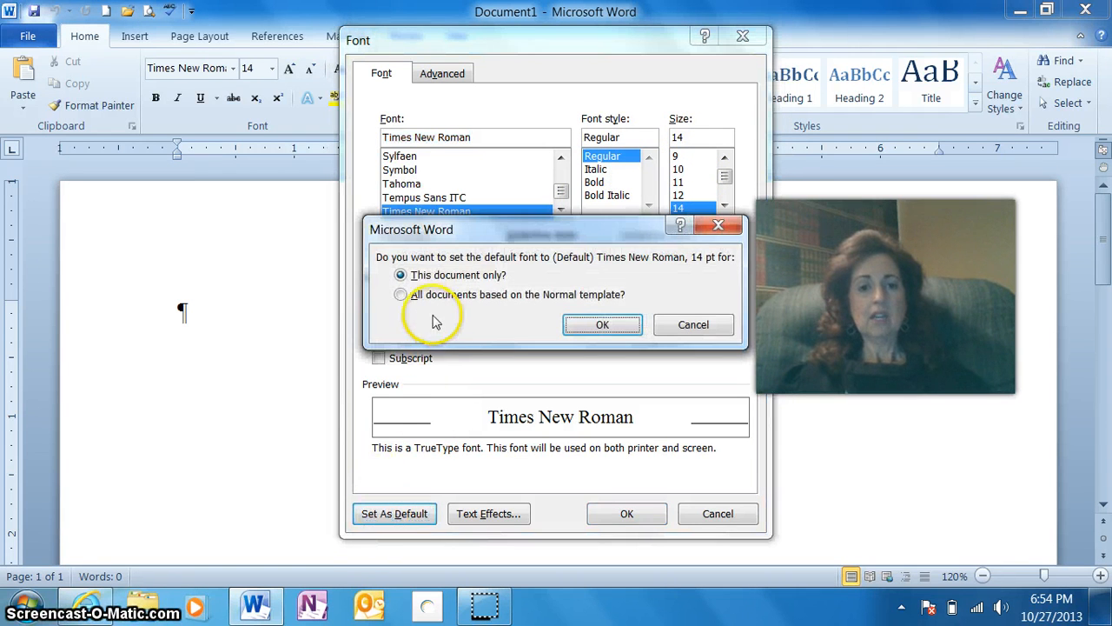
left_click(399, 295)
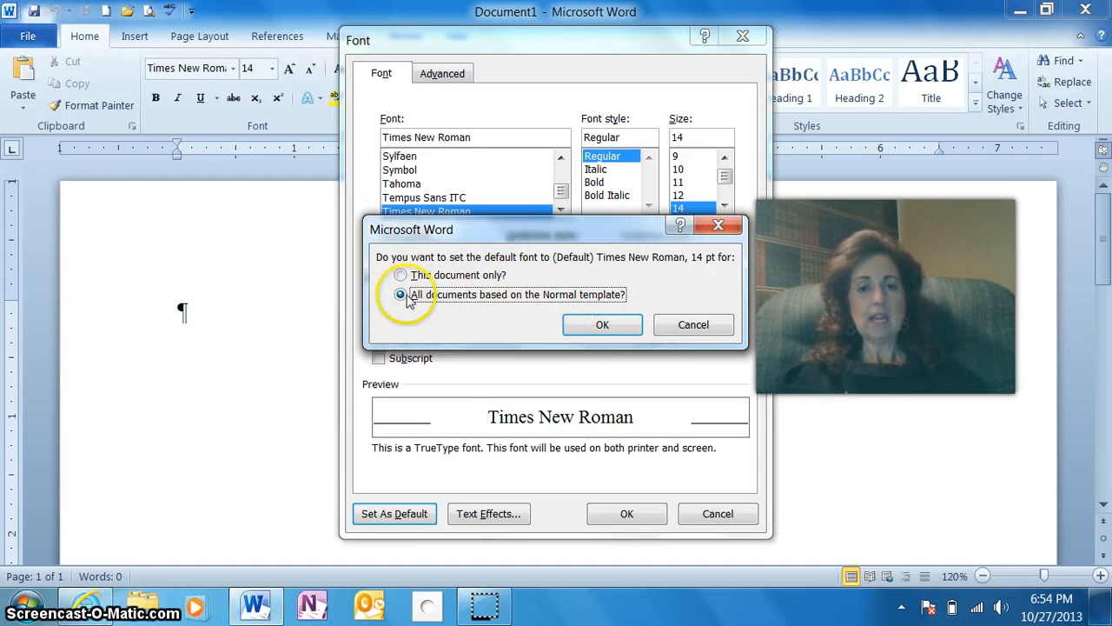
left_click(606, 327)
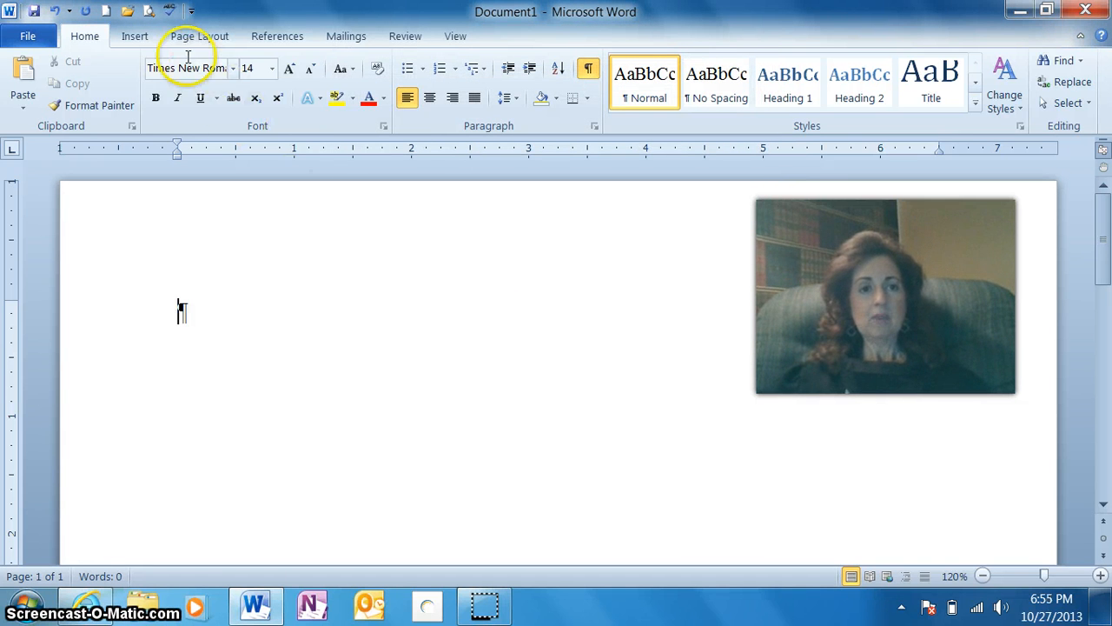
left_click(104, 12)
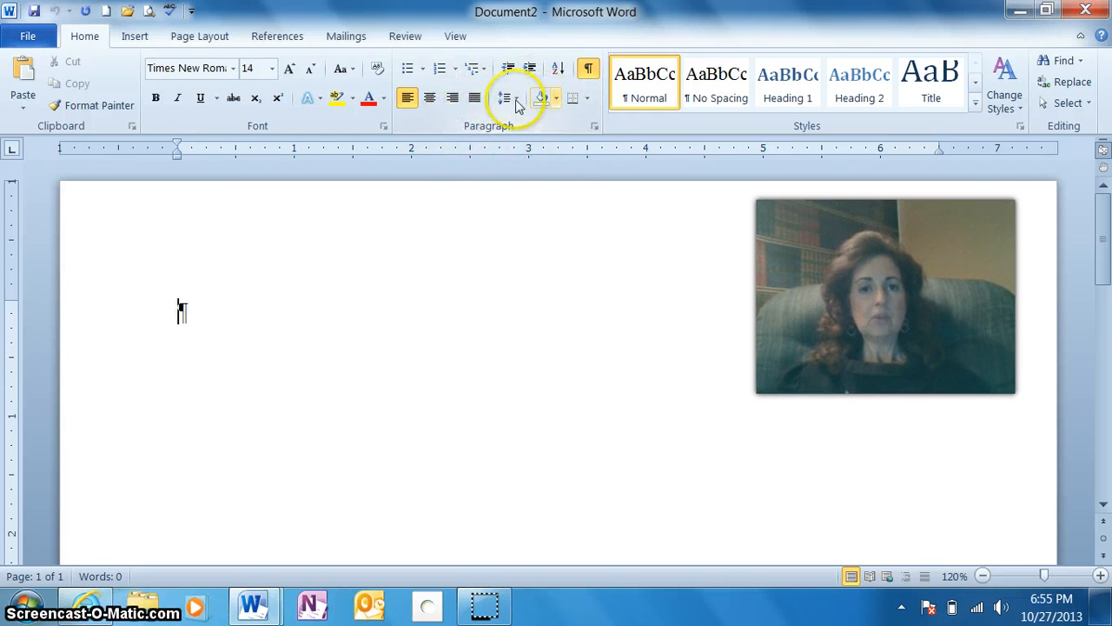
Make 0 pt spacing after paragraphs and single line spacing the default for all documents based on the Normal template.
left_click(596, 127)
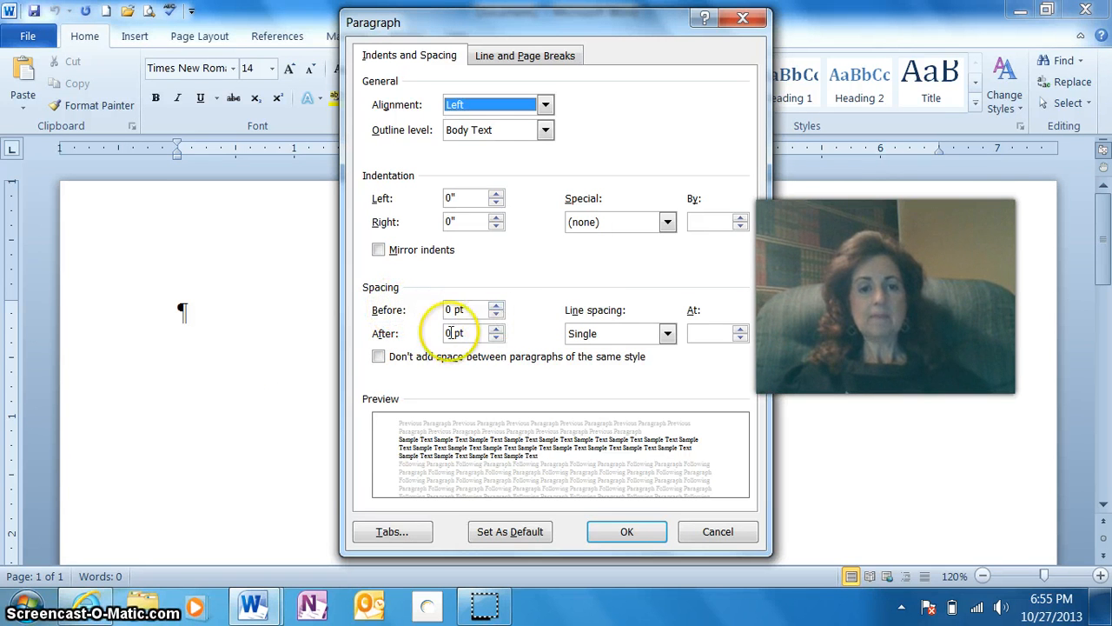
left_click(495, 337)
left_click(496, 330)
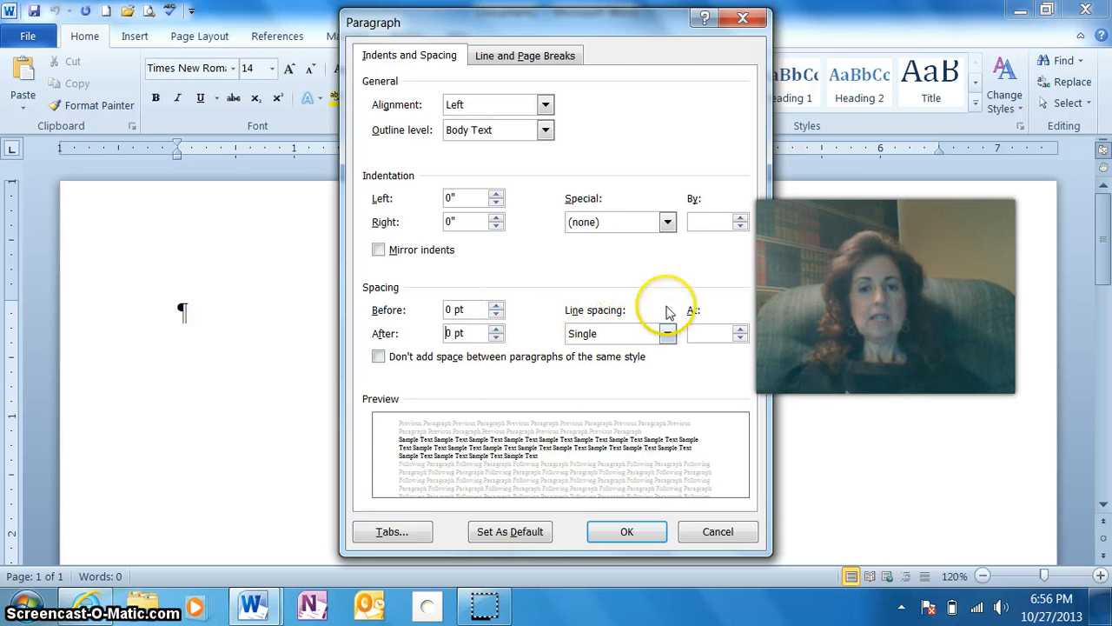
left_click(669, 336)
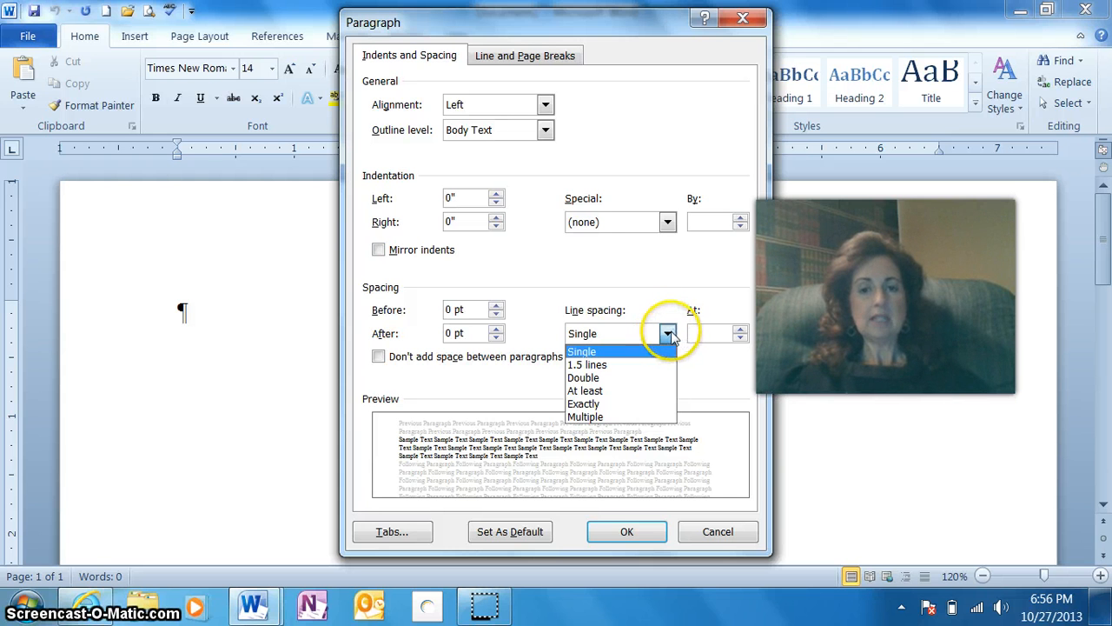
left_click(668, 336)
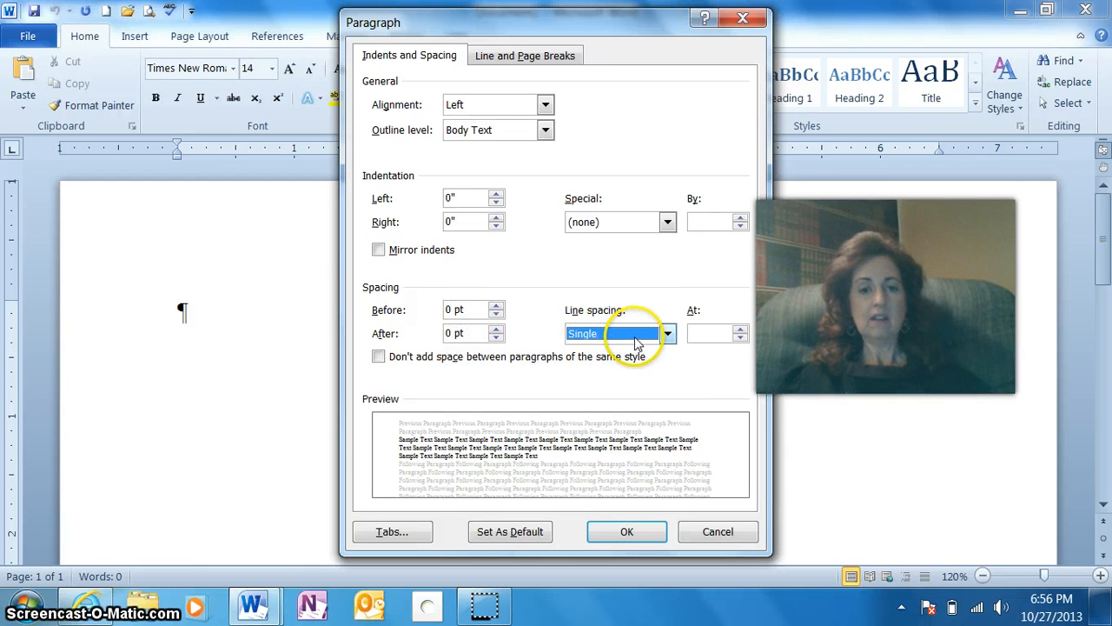
left_click(491, 533)
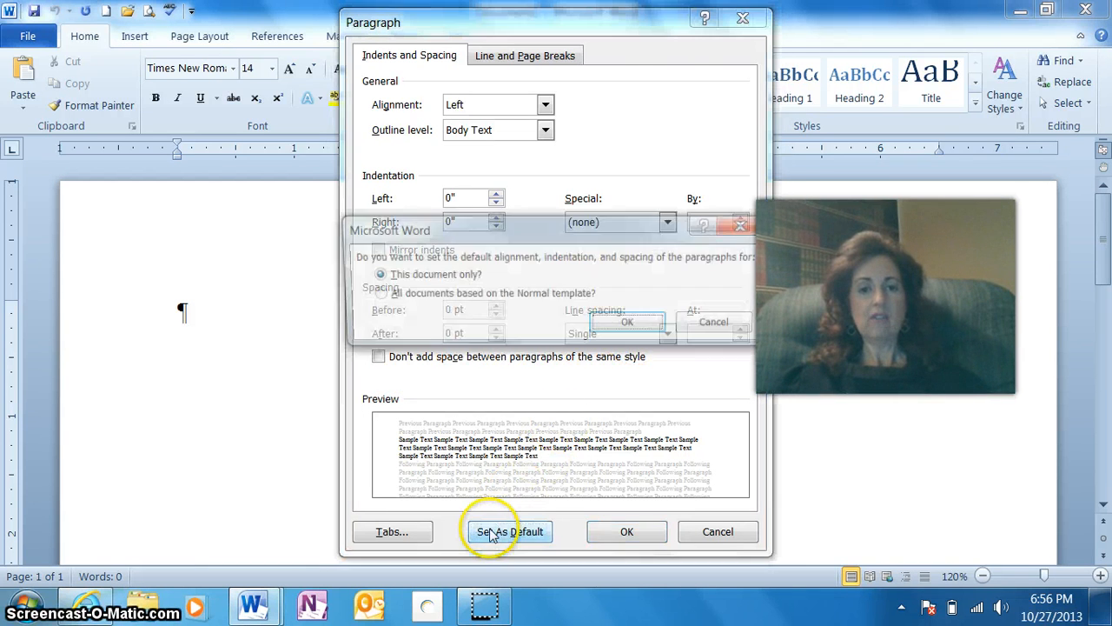
left_click(373, 294)
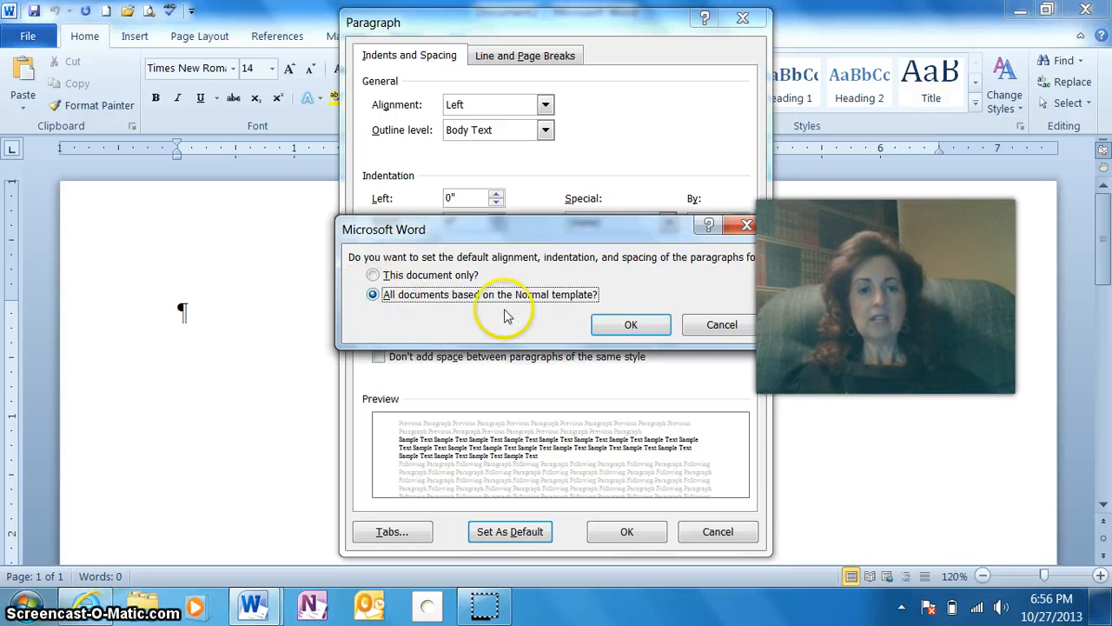
left_click(630, 325)
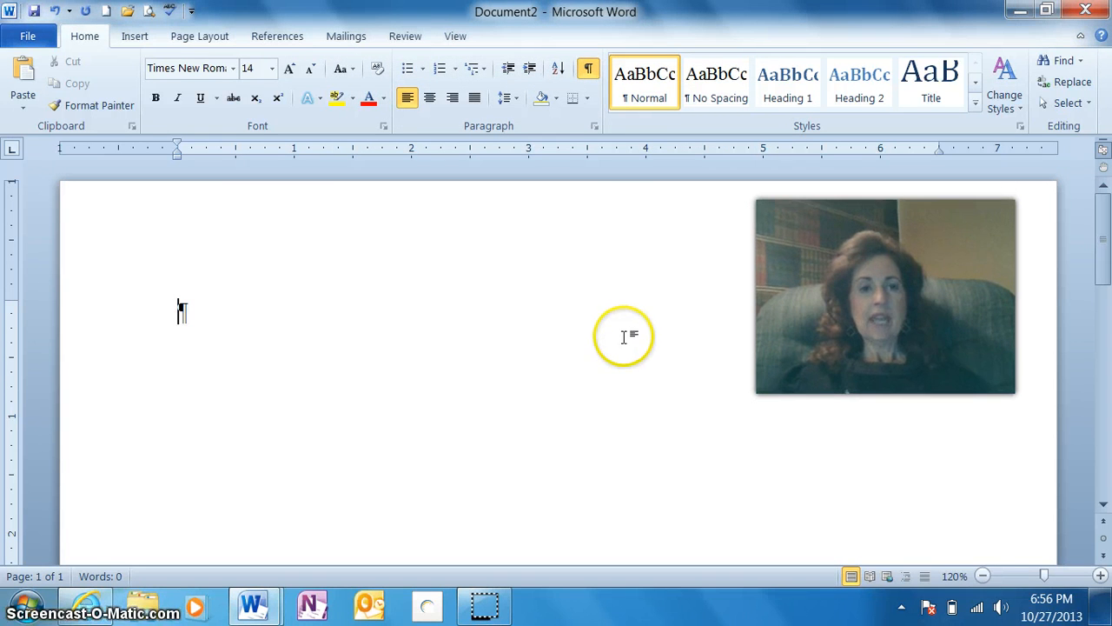
Open the program options and examine the color schemes offered in the General user interface settings.
left_click(29, 41)
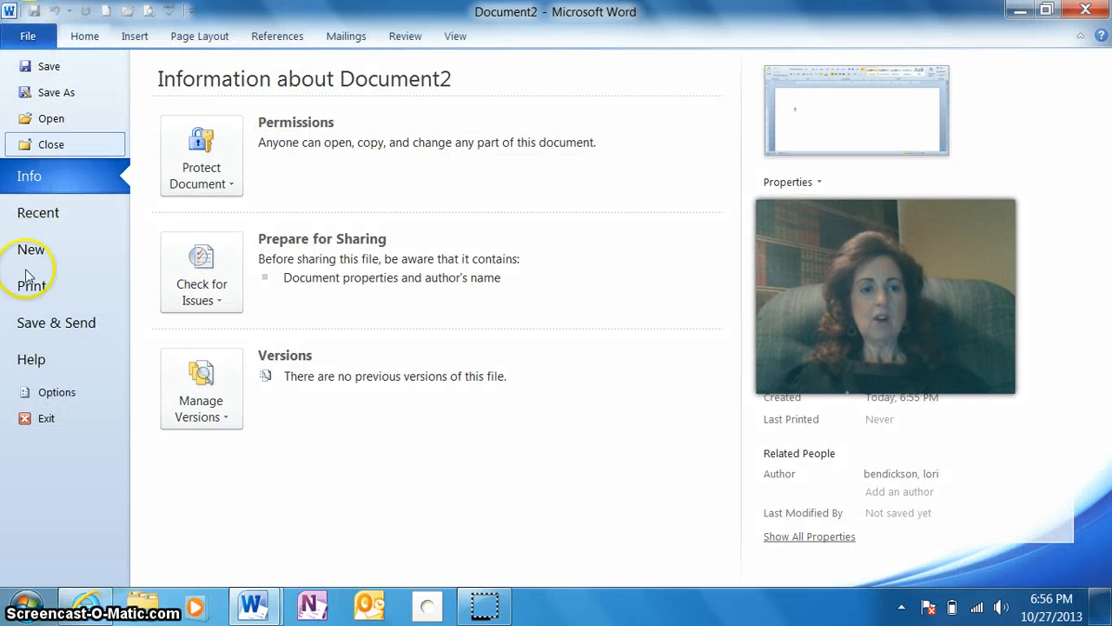
left_click(78, 394)
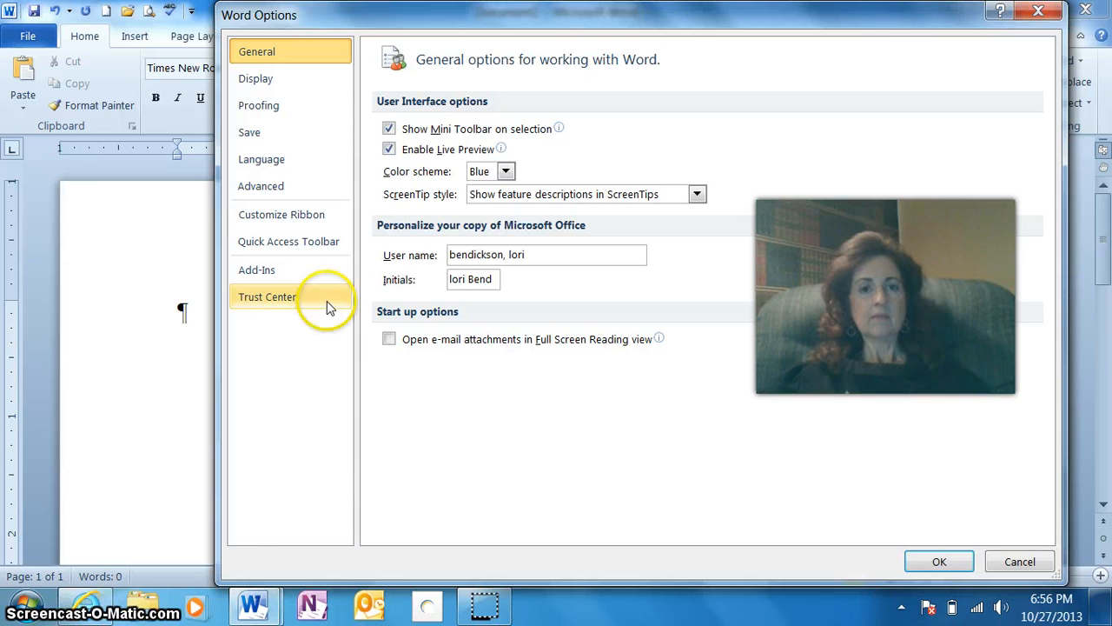
left_click(505, 172)
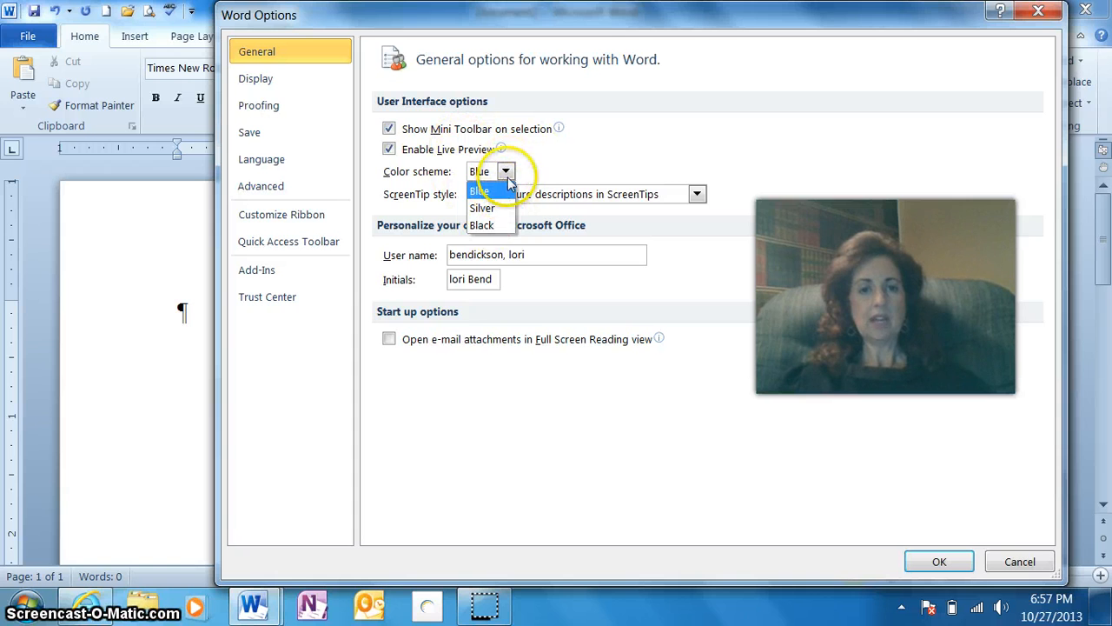
left_click(509, 174)
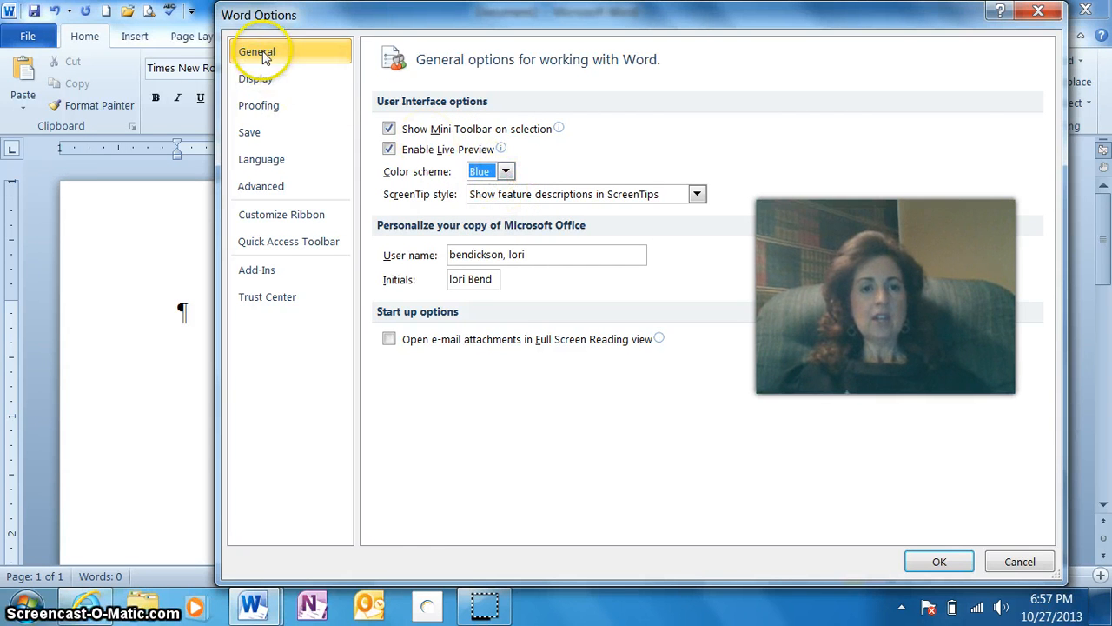
Review the AutoCorrect settings in the proofing options, and switch ignoring words in UPPERCASE on and back off.
left_click(252, 113)
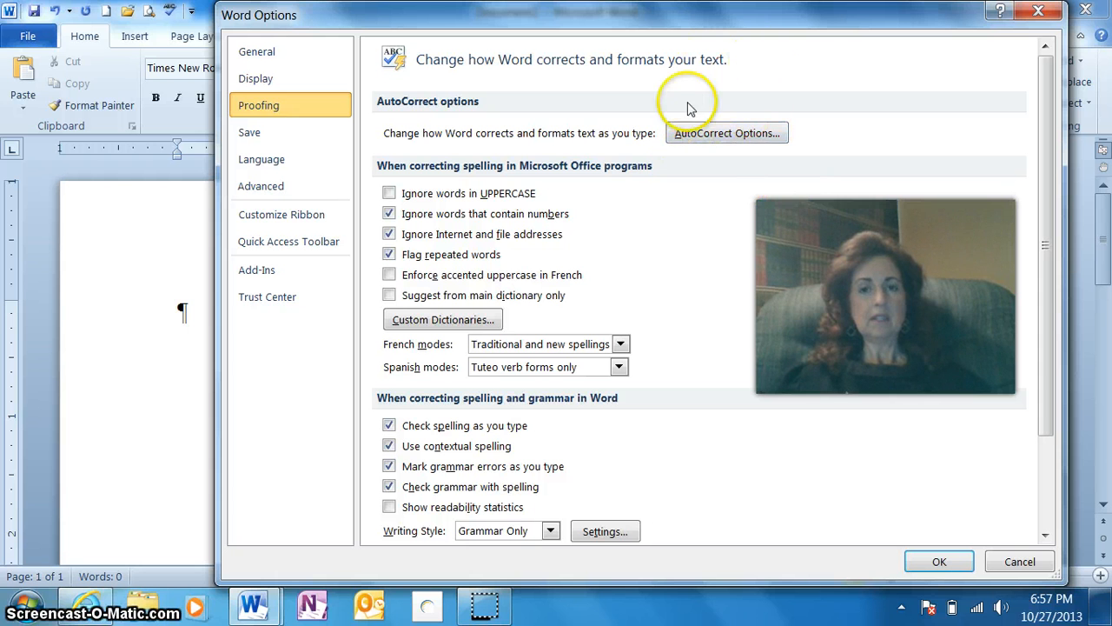
left_click(726, 134)
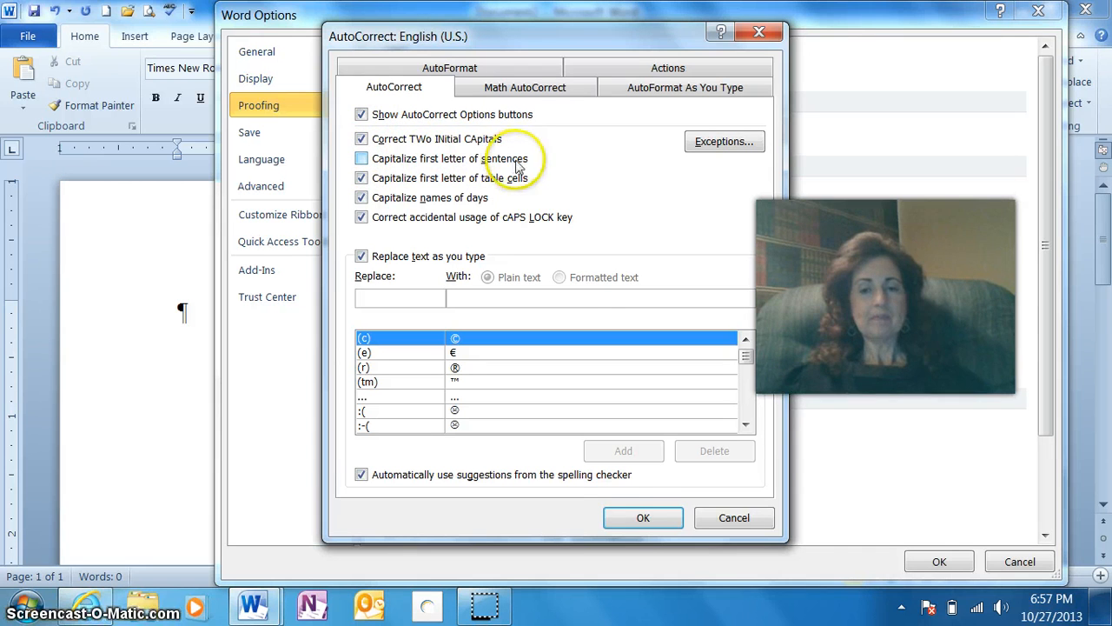
left_click(643, 520)
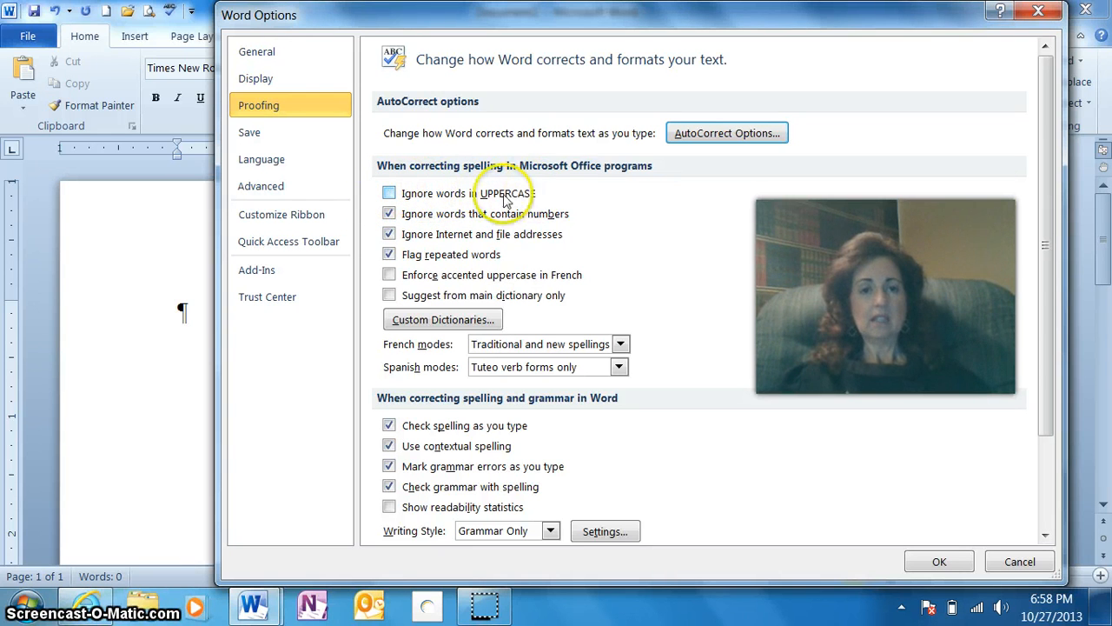
left_click(389, 193)
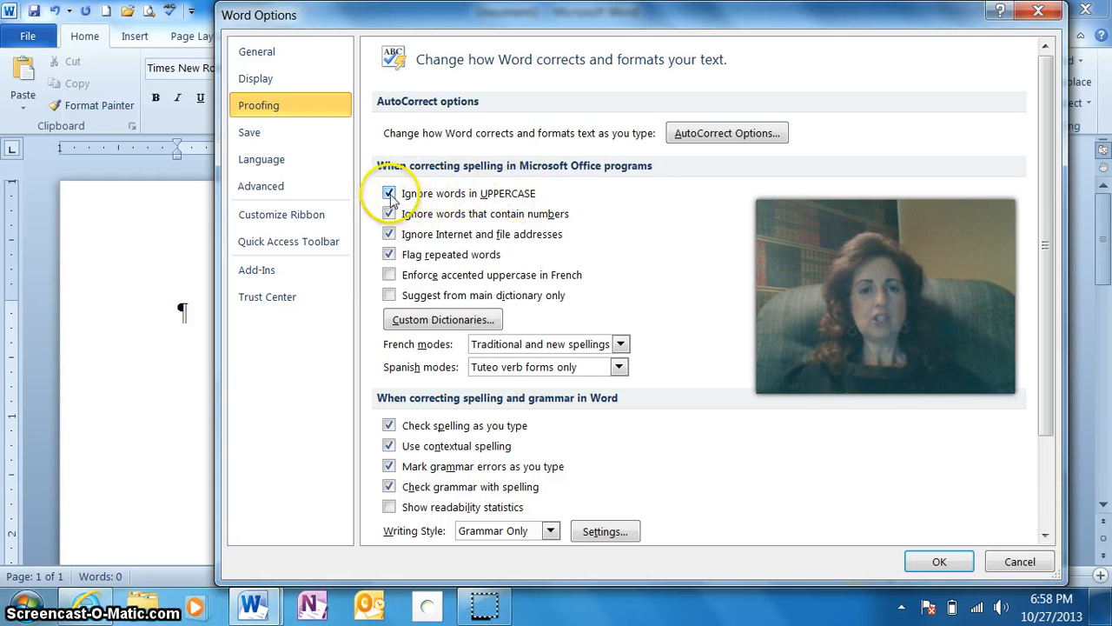
left_click(389, 193)
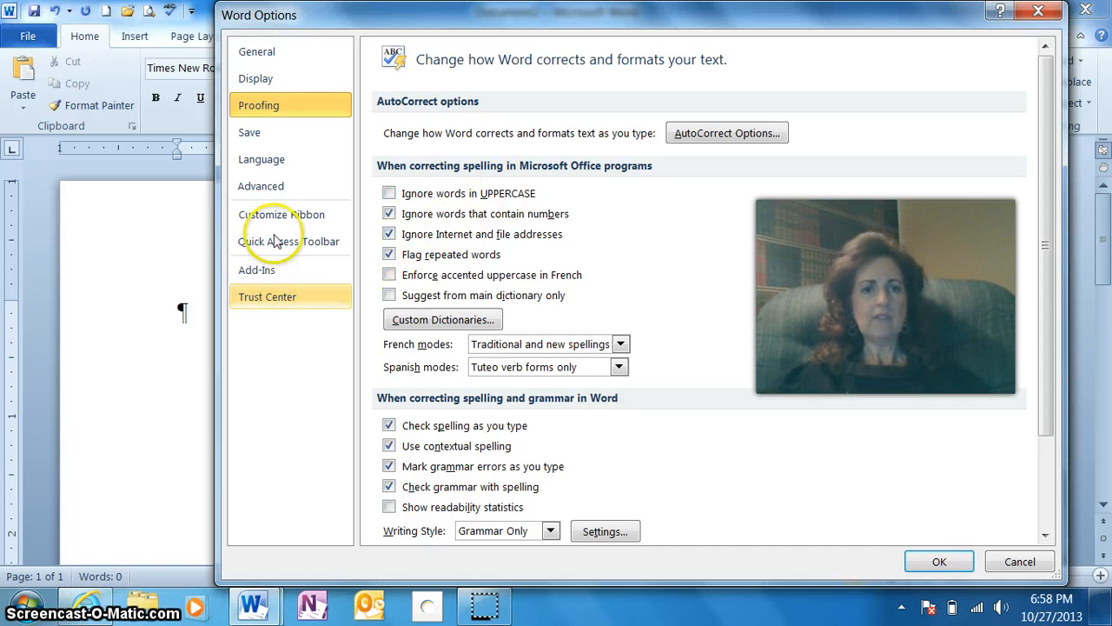
Review the advanced editing and cut, copy and paste options, and close the program options.
left_click(266, 190)
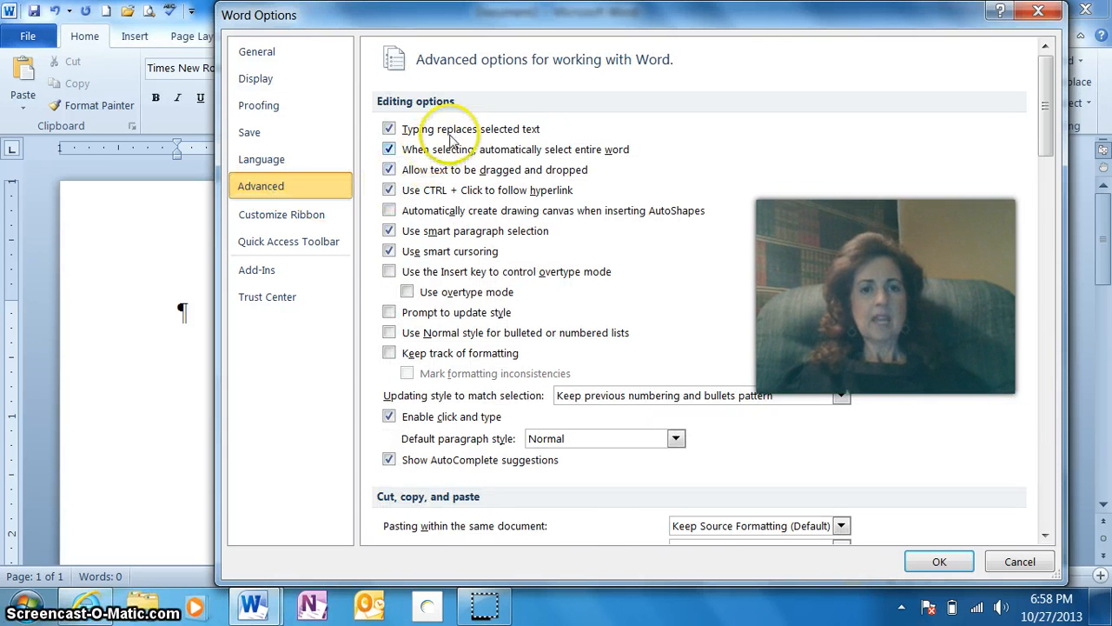
scroll(473, 183, "down", 5)
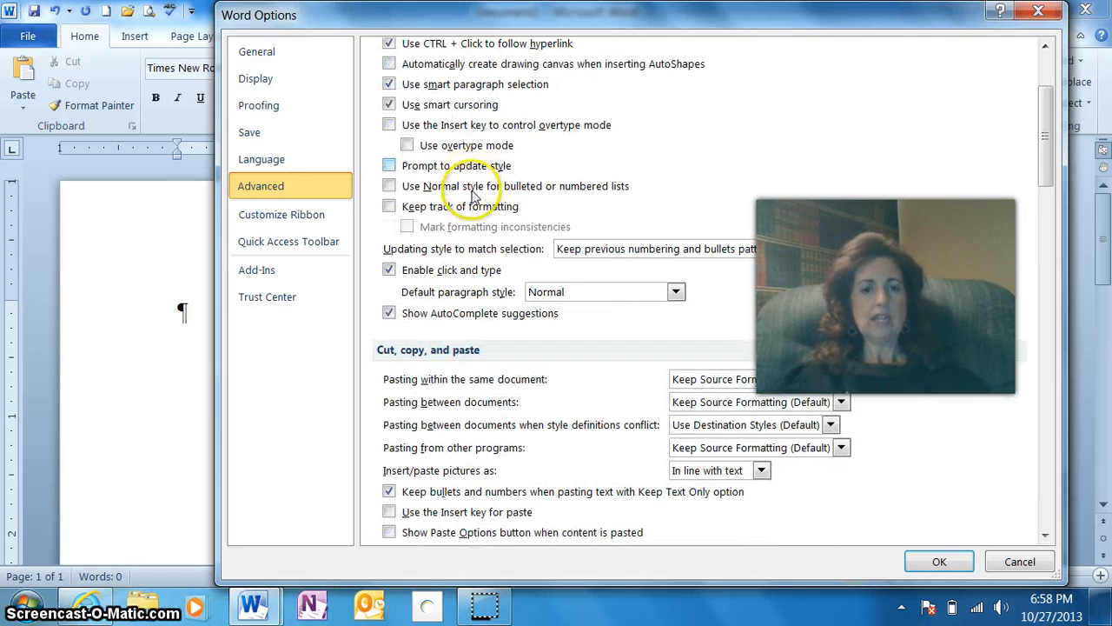
scroll(474, 199, "down", 3)
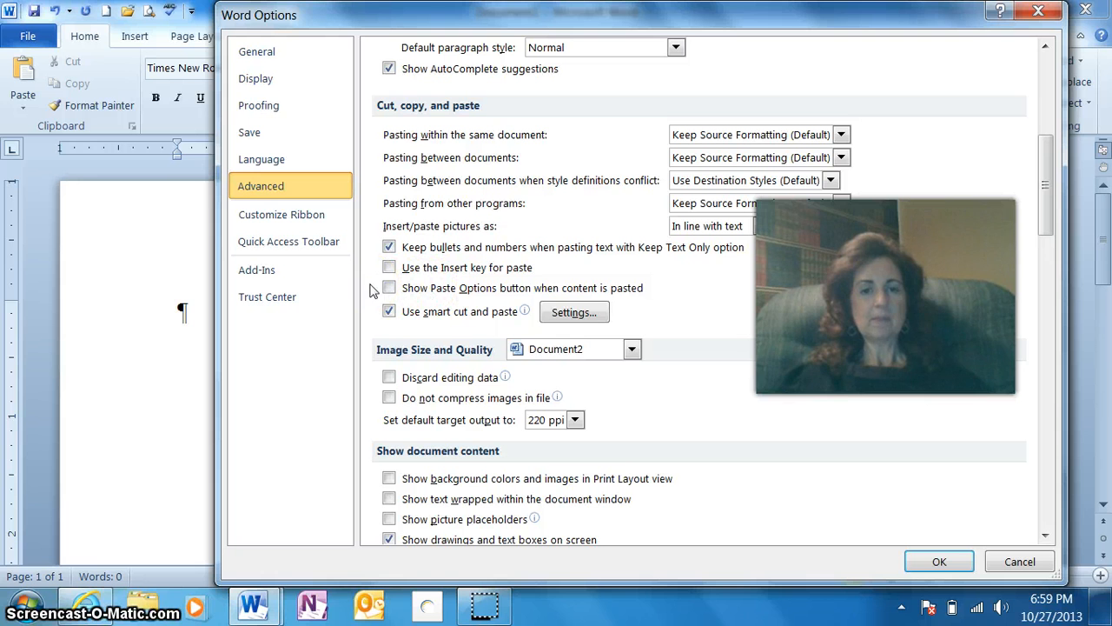
left_click(939, 562)
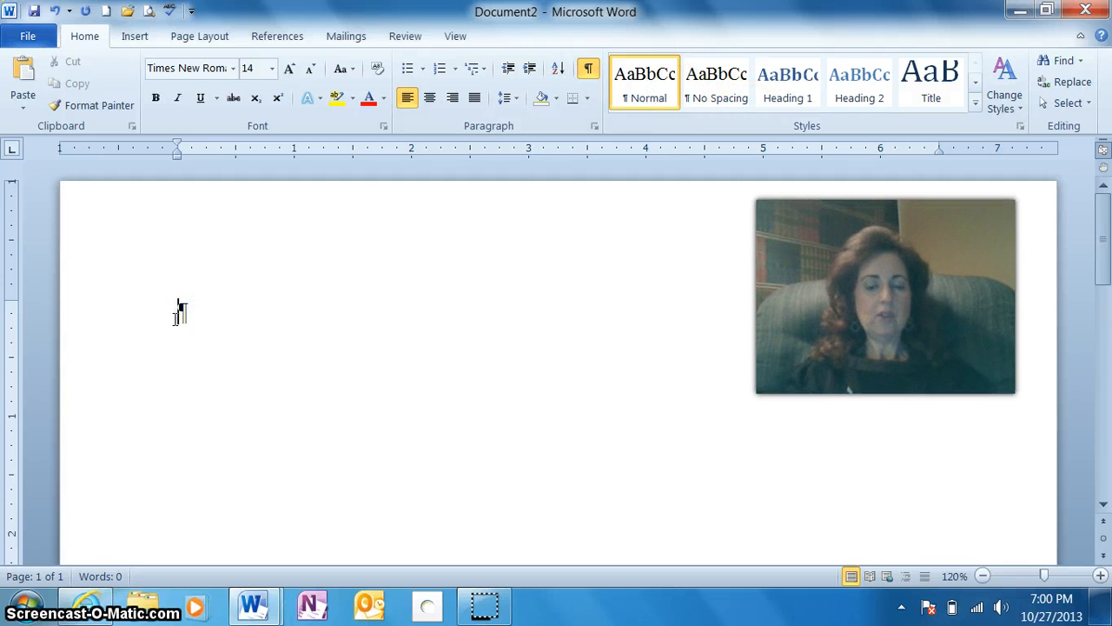
Enter the sample text "akjf;dkjf;lkajd" in the blank document and select the whole line.
type("akjf;dkjf;lkajd")
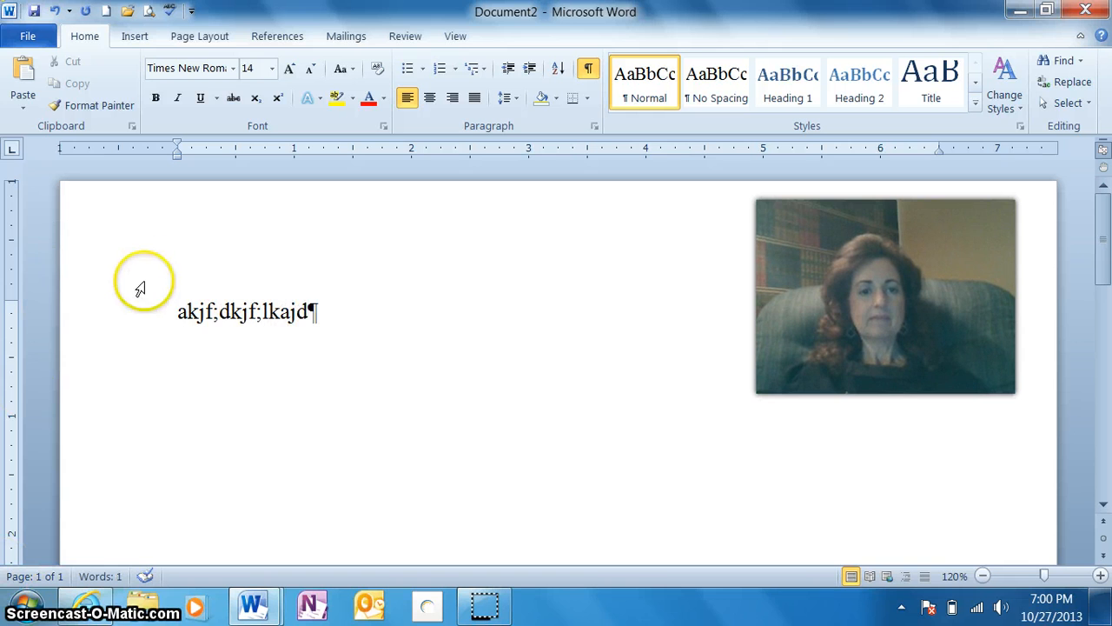
left_click(177, 311)
left_click_drag(177, 311, 292, 311)
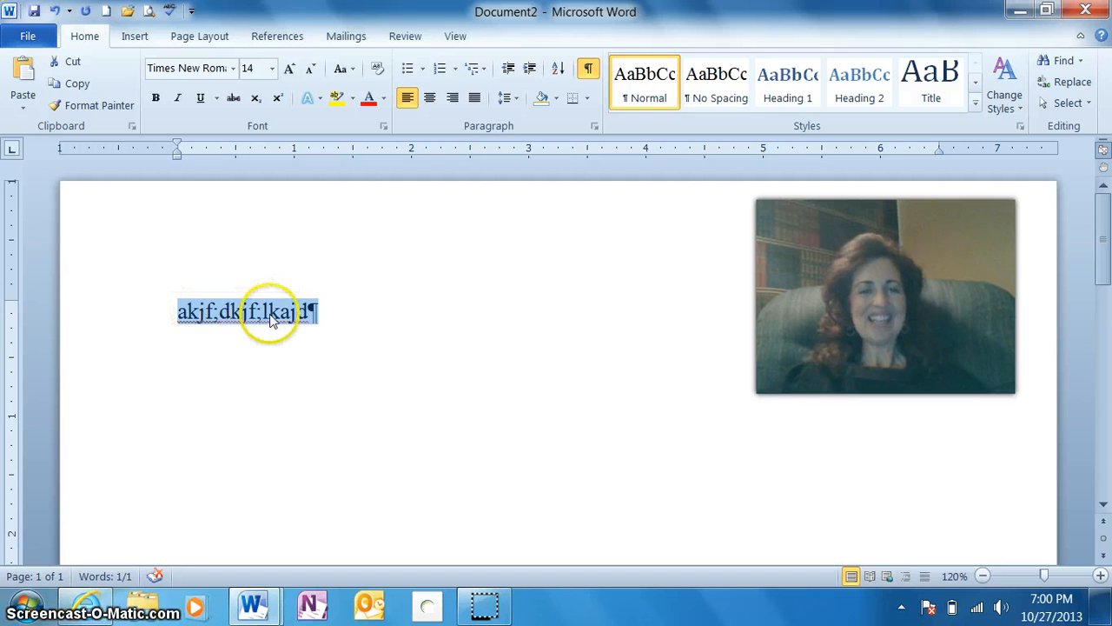
mouse_move(219, 316)
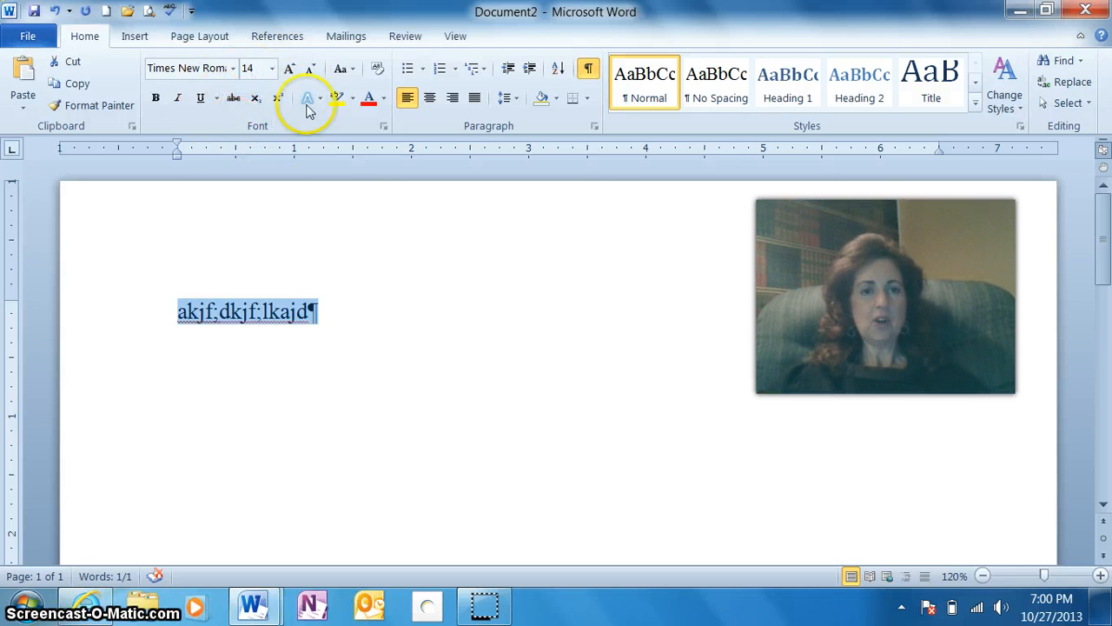
left_click(182, 321)
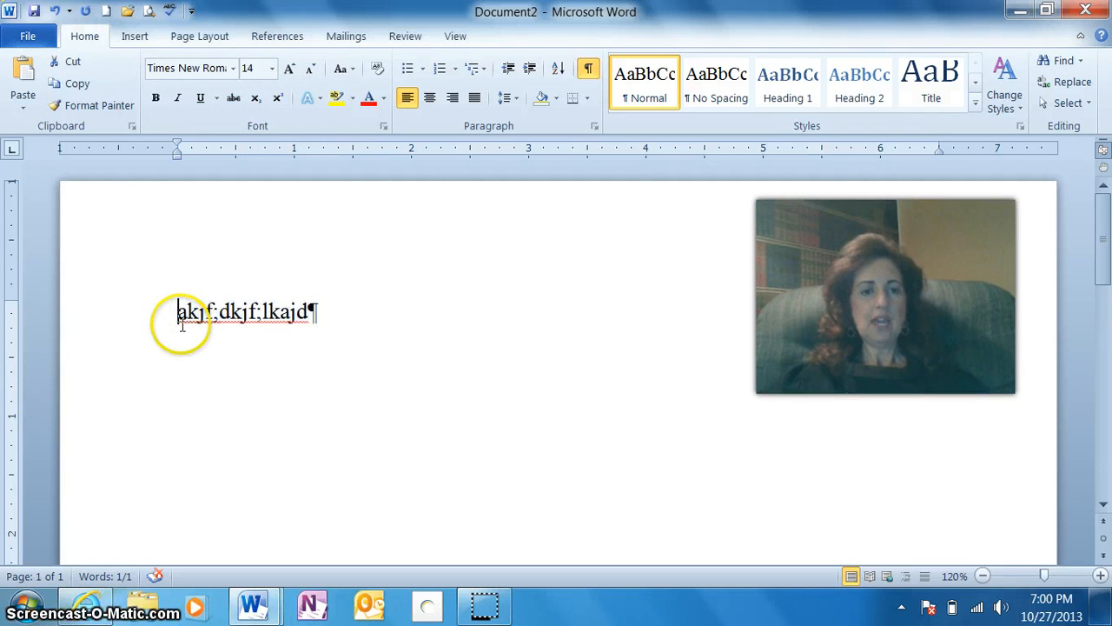
left_click_drag(169, 315, 315, 310)
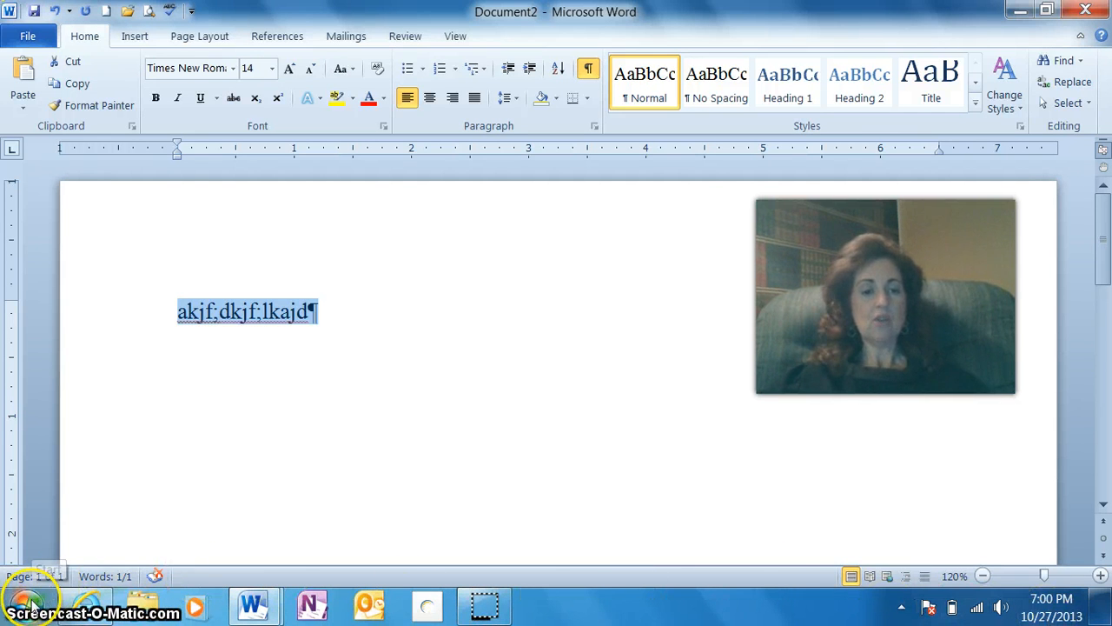
mouse_move(87, 608)
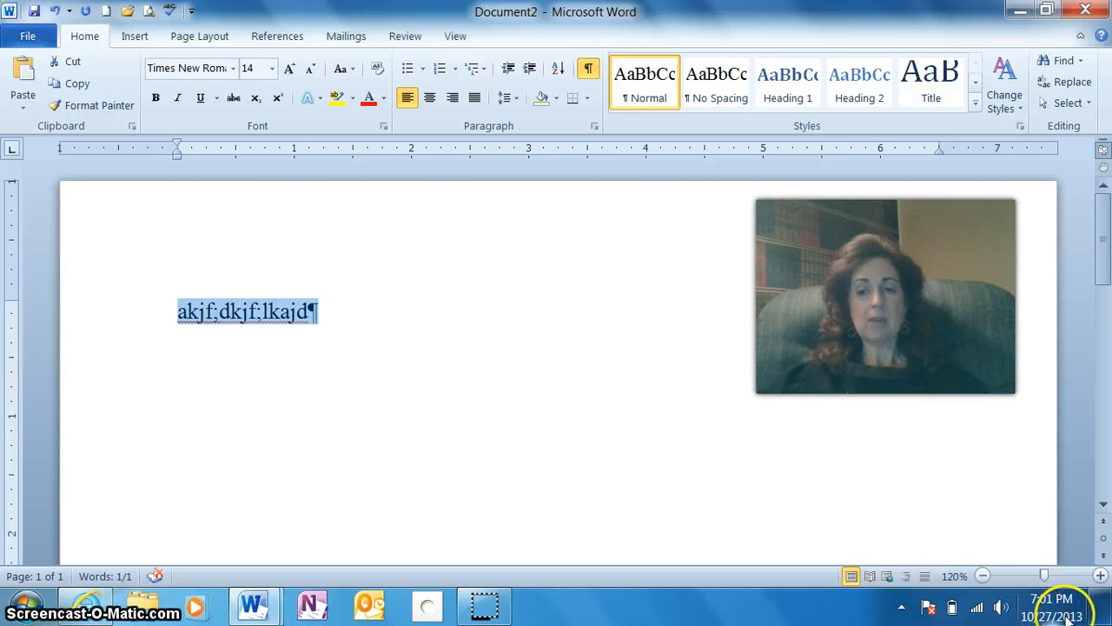
mouse_move(1048, 613)
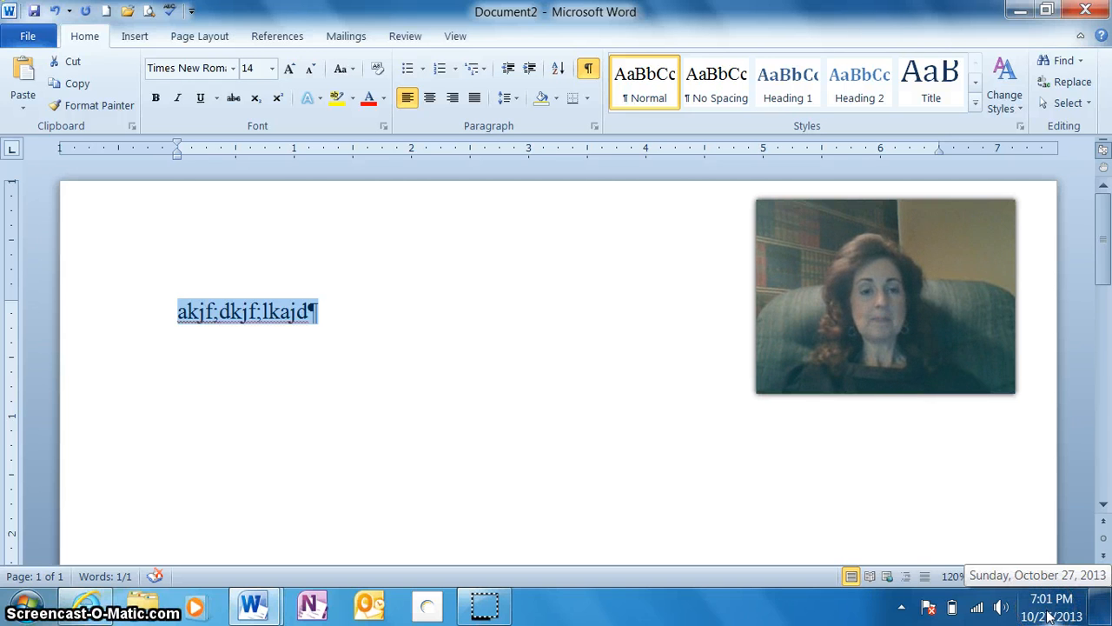